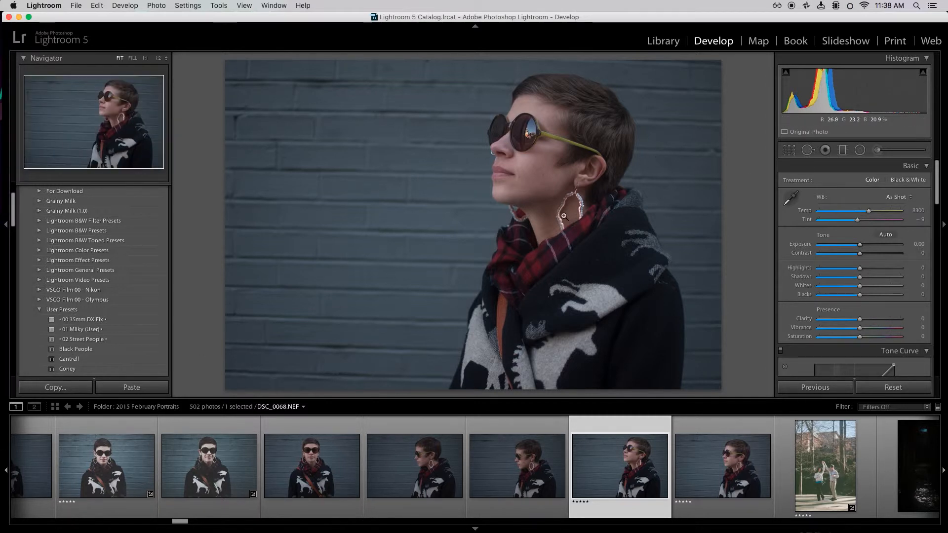
Review the edited portraits DSC_0073.NEF and DSC_0071.NEF in the filmstrip and return to DSC_0068.NEF.
{"action": "scroll", "coordinate": [312, 476], "scroll_direction": "up", "scroll_amount": 2}
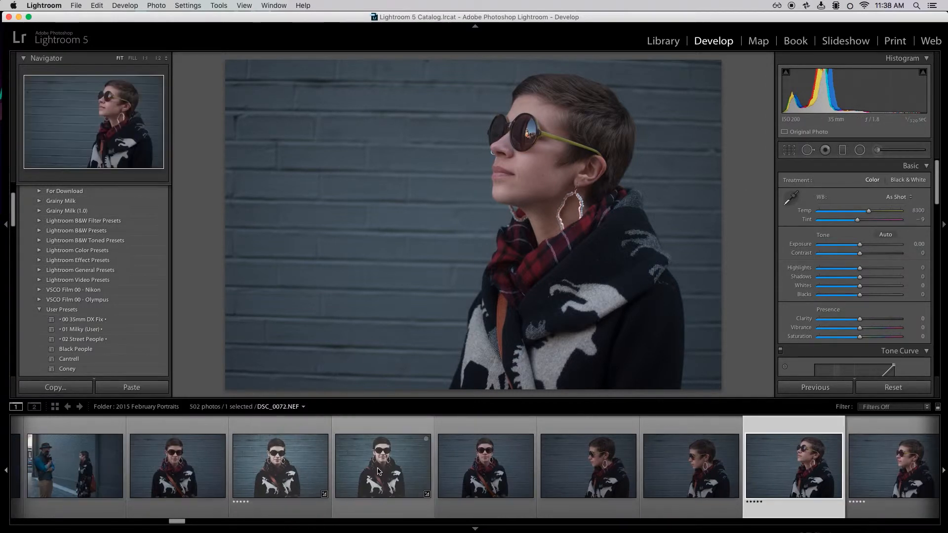
{"action": "left_click", "coordinate": [291, 472]}
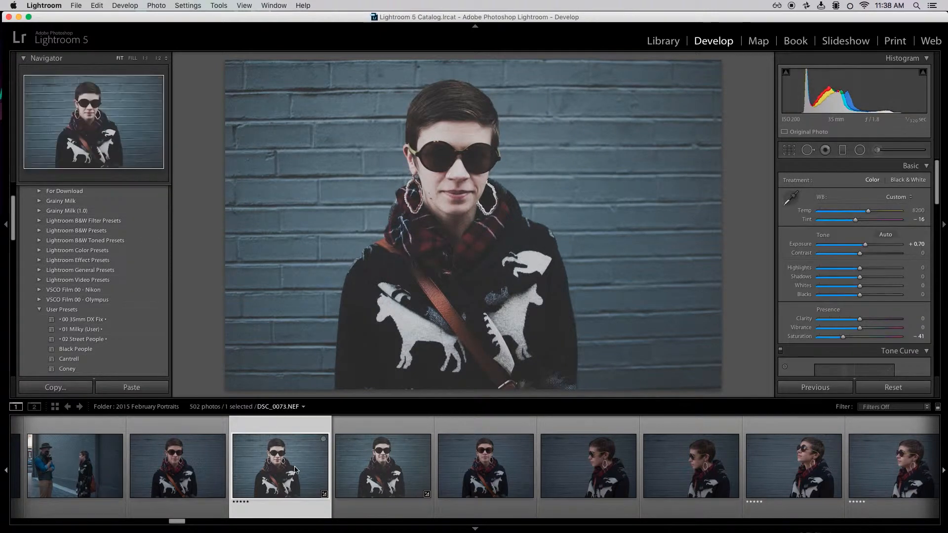
{"action": "left_click", "coordinate": [395, 477]}
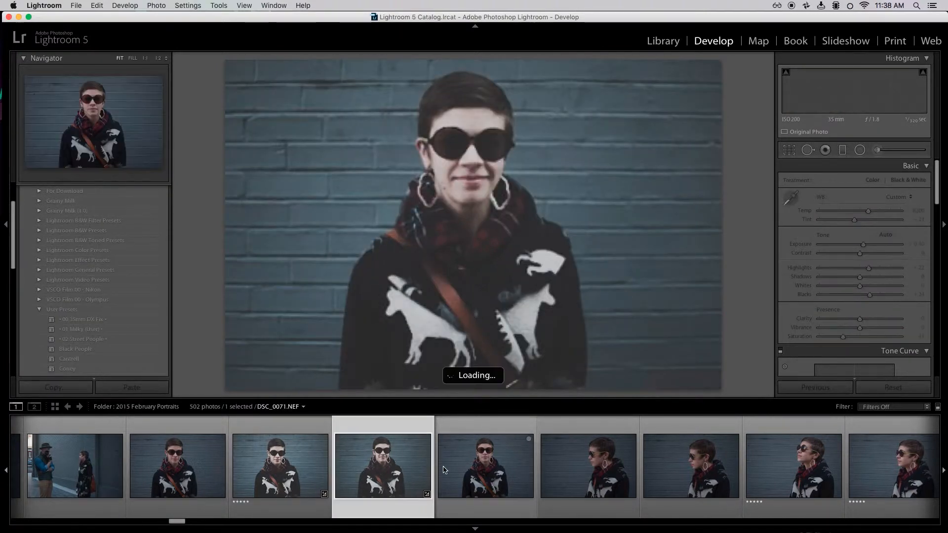
{"action": "scroll", "coordinate": [503, 467], "scroll_direction": "down", "scroll_amount": 3}
{"action": "left_click", "coordinate": [561, 466]}
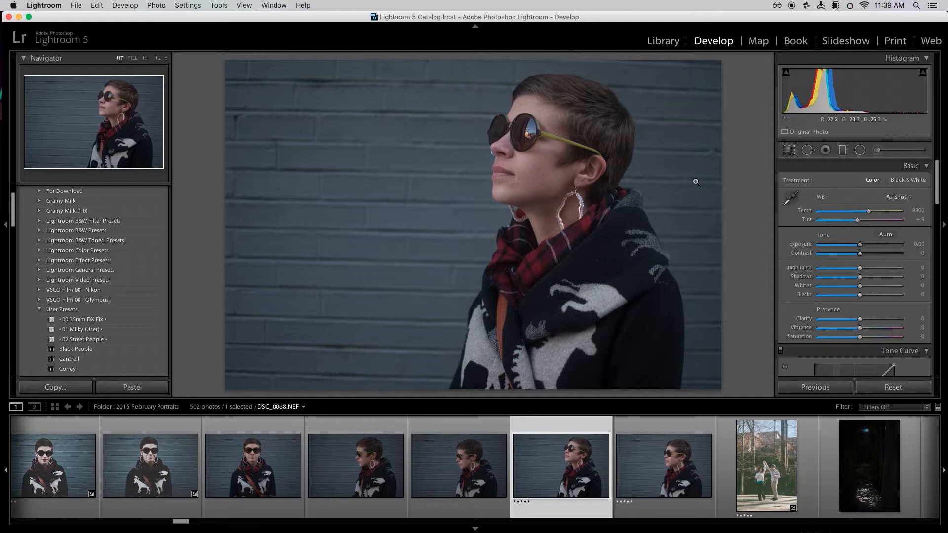
{"action": "left_click", "coordinate": [789, 150]}
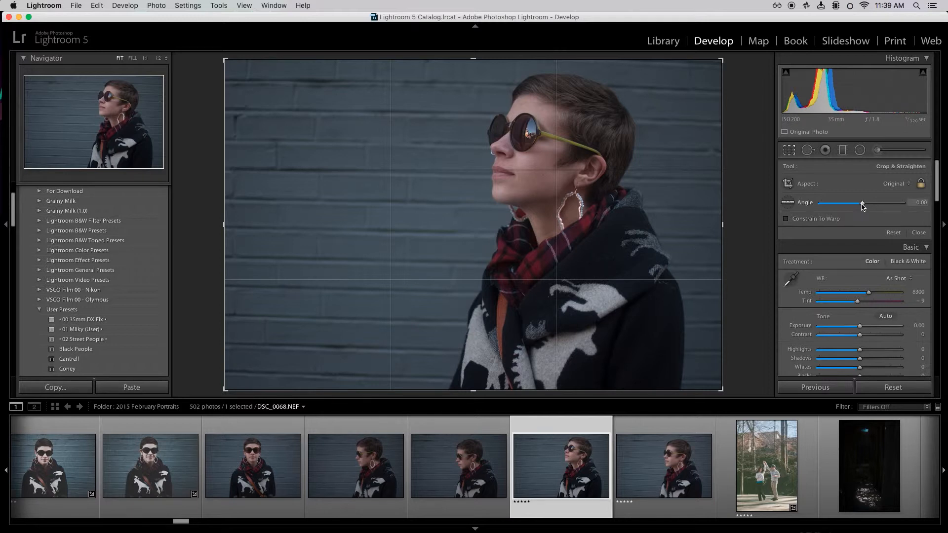
{"action": "key", "text": "r"}
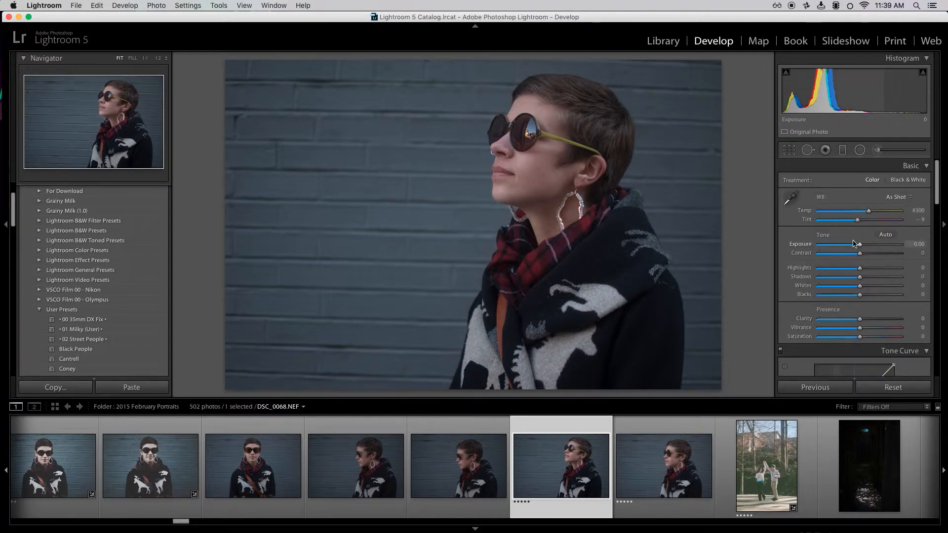
{"action": "left_click", "coordinate": [790, 149]}
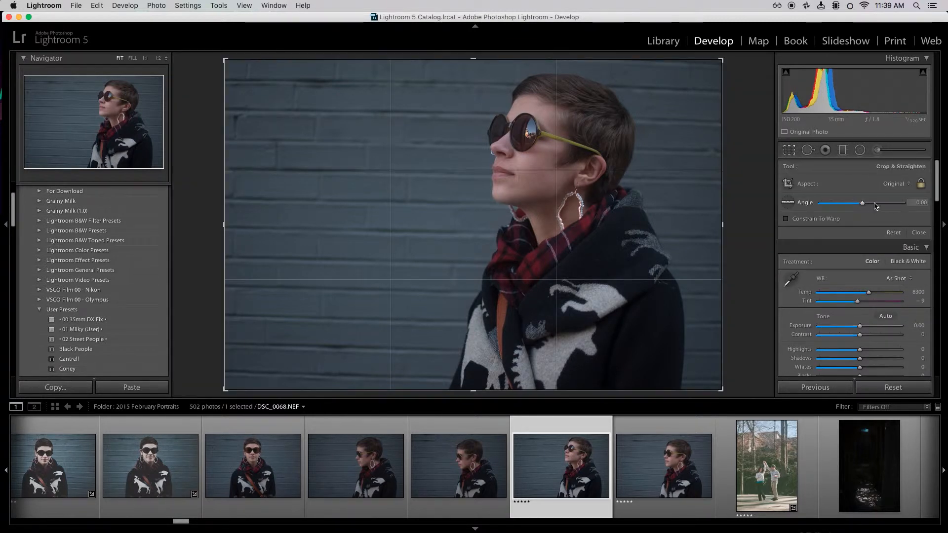
{"action": "key", "text": "r"}
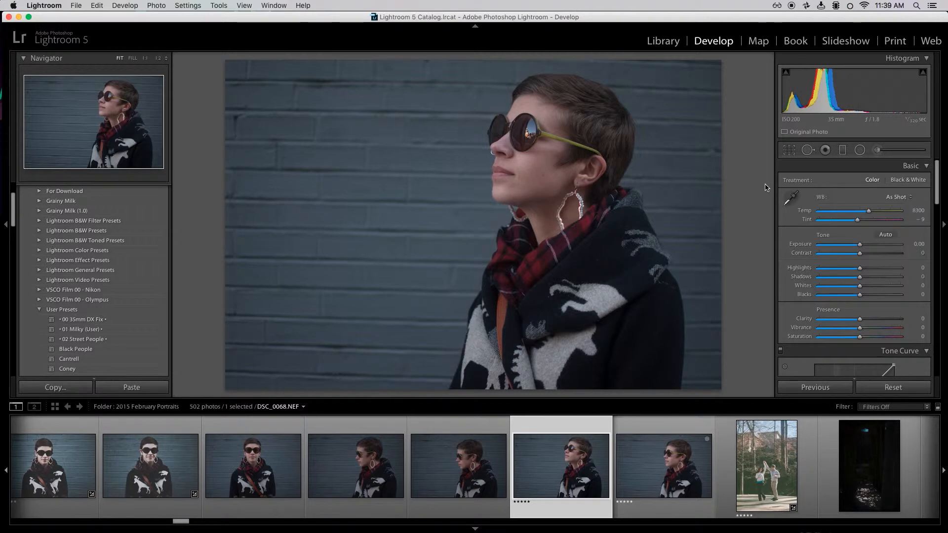
Apply the user preset "00 35mm DX Fix" to DSC_0068.NEF.
{"action": "scroll", "coordinate": [928, 272], "scroll_direction": "down", "scroll_amount": 10}
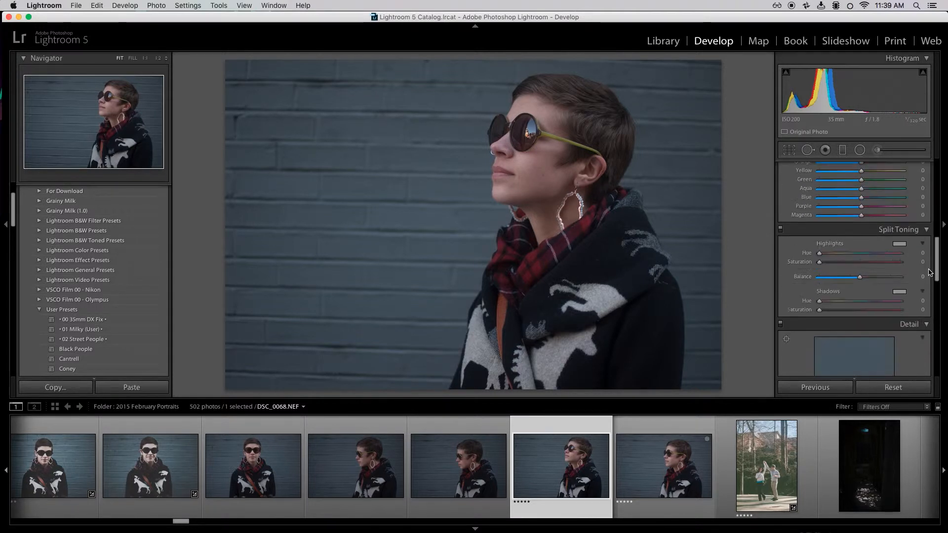
{"action": "scroll", "coordinate": [928, 296], "scroll_direction": "down", "scroll_amount": 8}
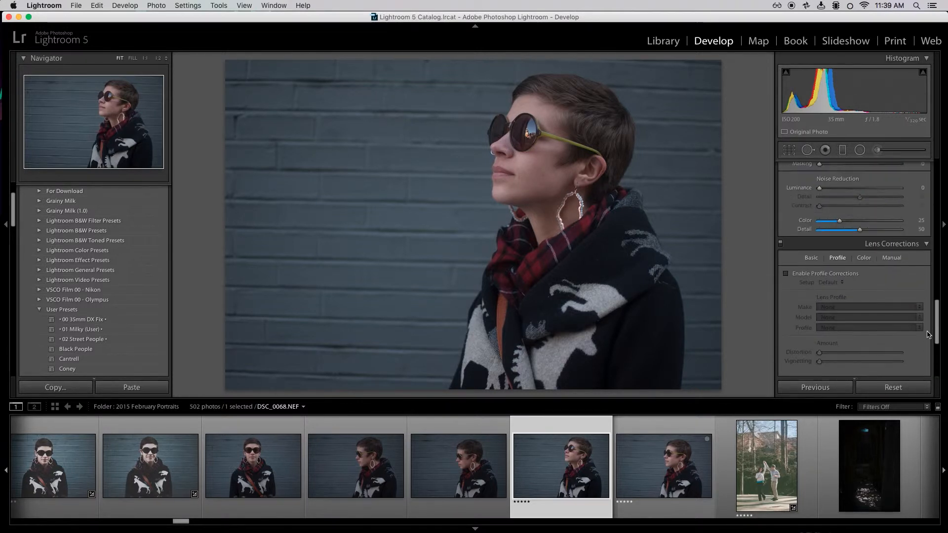
{"action": "scroll", "coordinate": [928, 334], "scroll_direction": "up", "scroll_amount": 18}
{"action": "scroll", "coordinate": [910, 183], "scroll_direction": "down", "scroll_amount": 2}
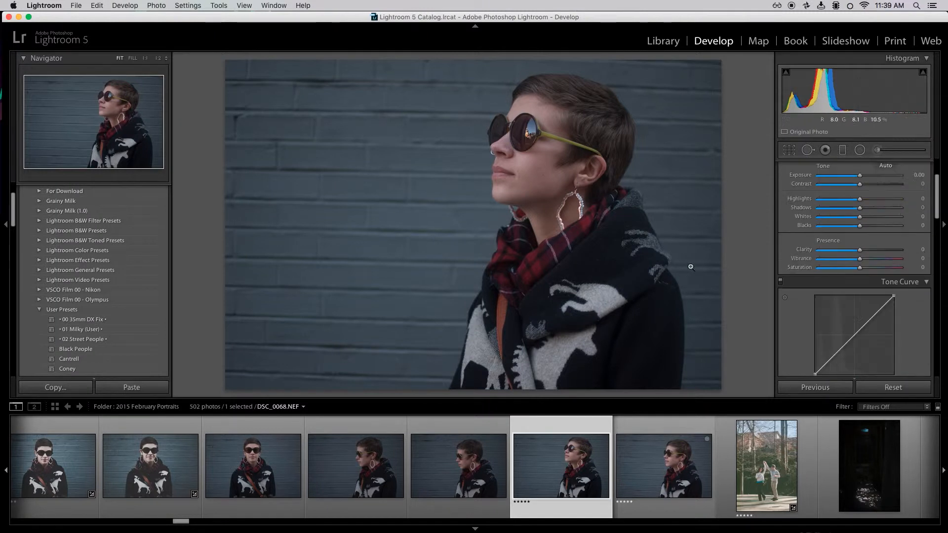
{"action": "left_click", "coordinate": [94, 322]}
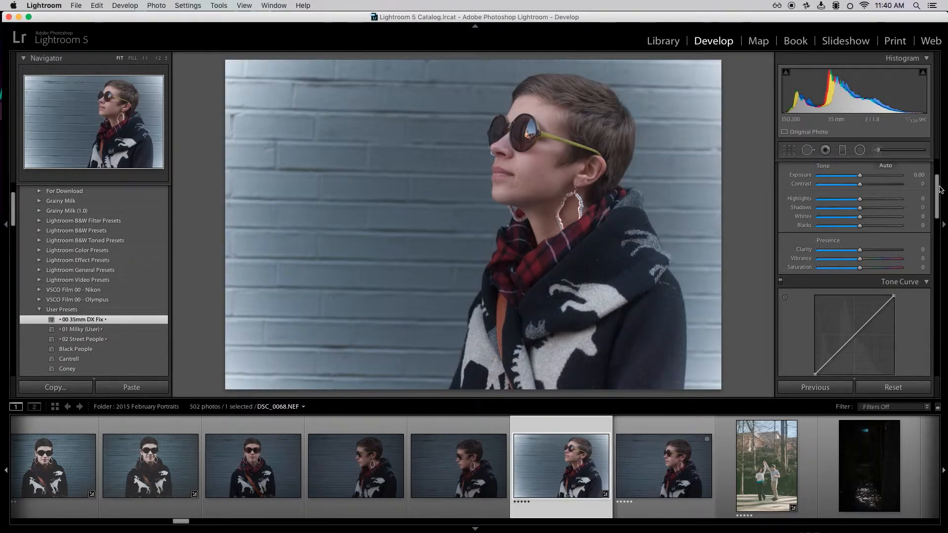
Reduce the lens profile's vignetting correction amount to about 166.
{"action": "scroll", "coordinate": [916, 242], "scroll_direction": "down", "scroll_amount": 10}
{"action": "scroll", "coordinate": [916, 242], "scroll_direction": "up", "scroll_amount": 10}
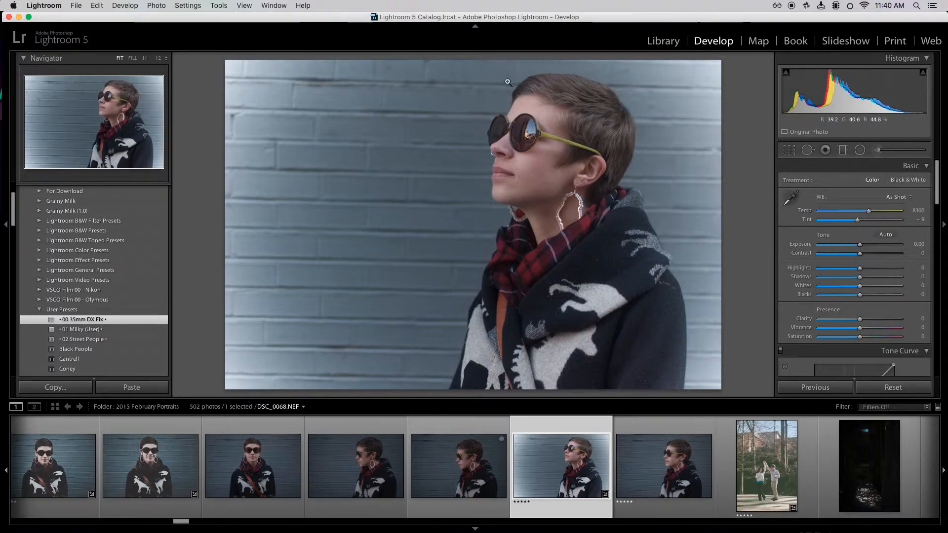
{"action": "scroll", "coordinate": [941, 201], "scroll_direction": "down", "scroll_amount": 2}
{"action": "left_click_drag", "start_coordinate": [941, 201], "coordinate": [927, 353]}
{"action": "scroll", "coordinate": [908, 326], "scroll_direction": "up", "scroll_amount": 3}
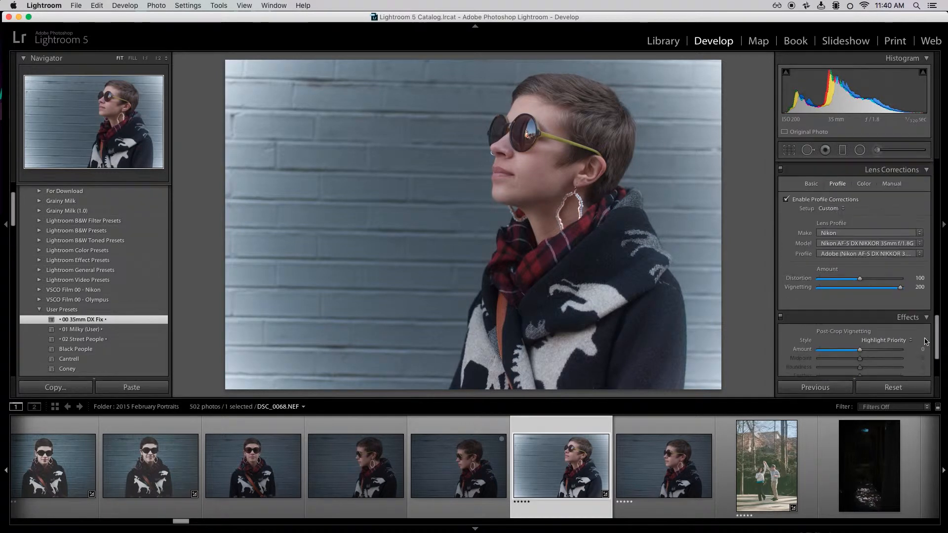
{"action": "left_click", "coordinate": [881, 287]}
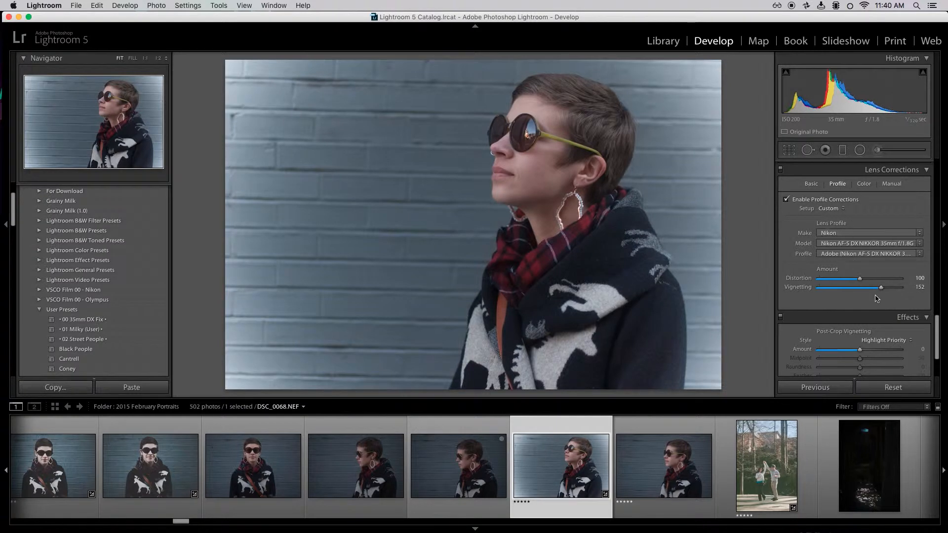
{"action": "left_click", "coordinate": [857, 287]}
{"action": "left_click_drag", "start_coordinate": [878, 290], "coordinate": [887, 290]}
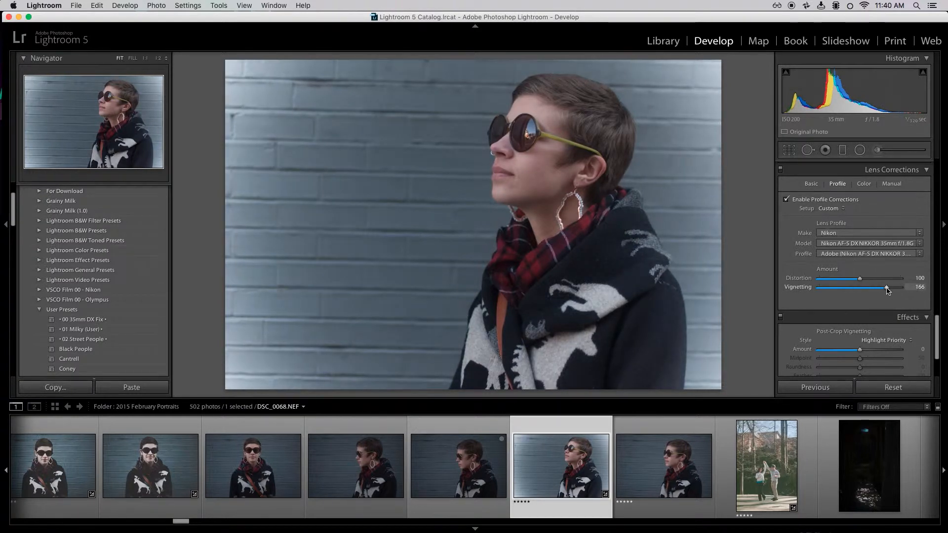
Set the manual lens vignetting amount to -17 in the lens corrections.
{"action": "left_click", "coordinate": [863, 187]}
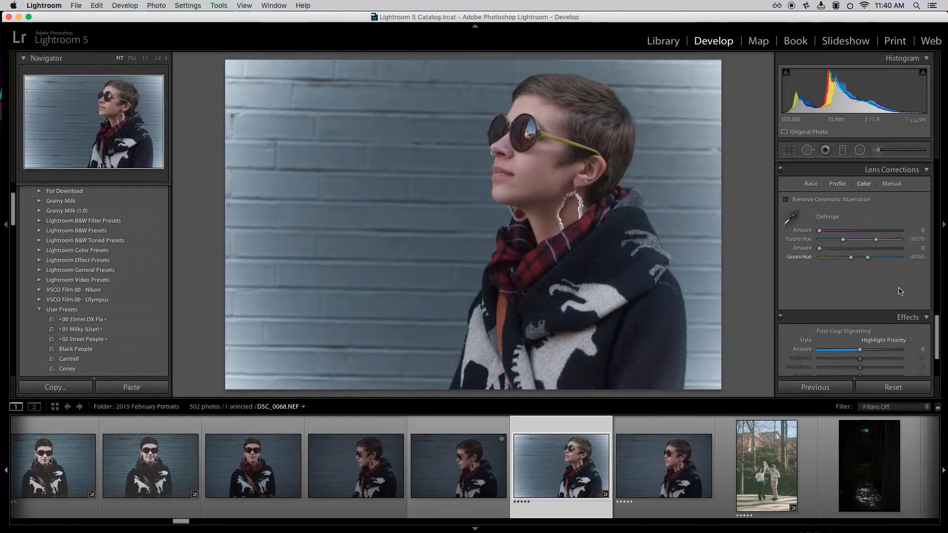
{"action": "left_click", "coordinate": [811, 184]}
{"action": "left_click", "coordinate": [896, 185]}
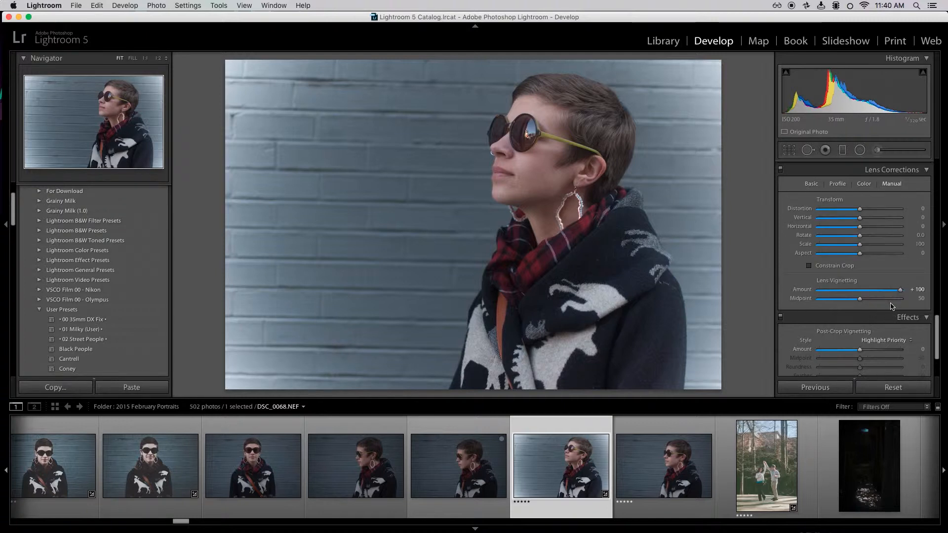
{"action": "left_click", "coordinate": [878, 290]}
{"action": "left_click_drag", "start_coordinate": [879, 293], "coordinate": [856, 292]}
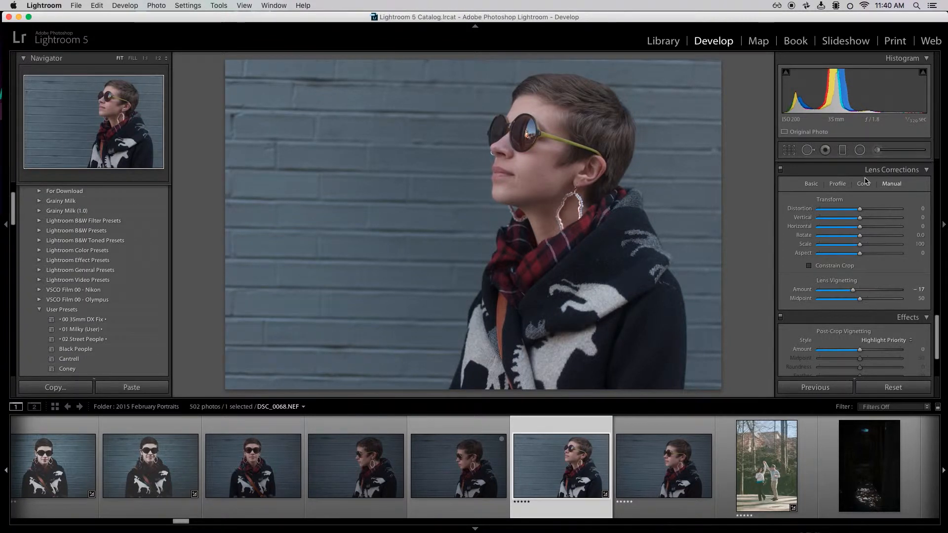
Fine-tune the lens profile's vignetting correction to about 167 and return to the Basic adjustments.
{"action": "left_click", "coordinate": [838, 184]}
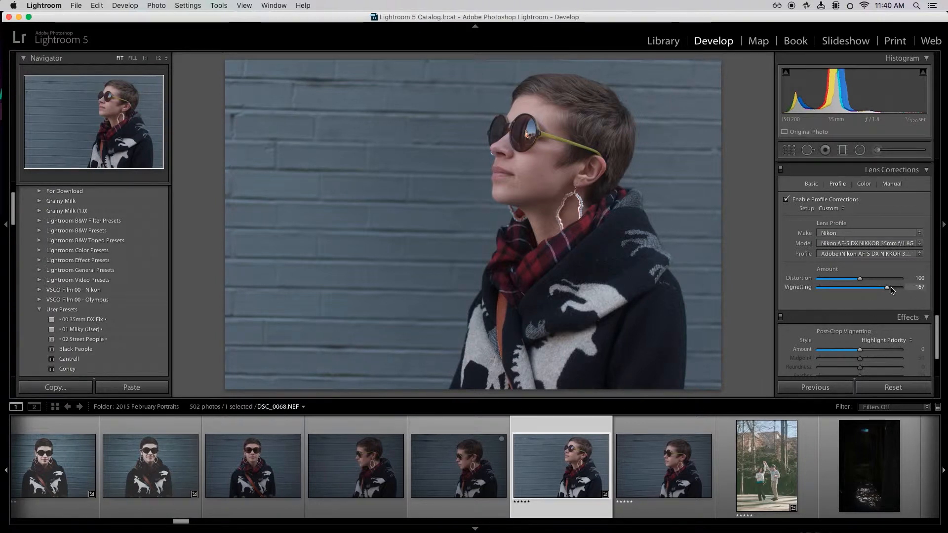
{"action": "left_click_drag", "start_coordinate": [887, 287], "coordinate": [888, 291]}
{"action": "left_click_drag", "start_coordinate": [937, 347], "coordinate": [936, 188]}
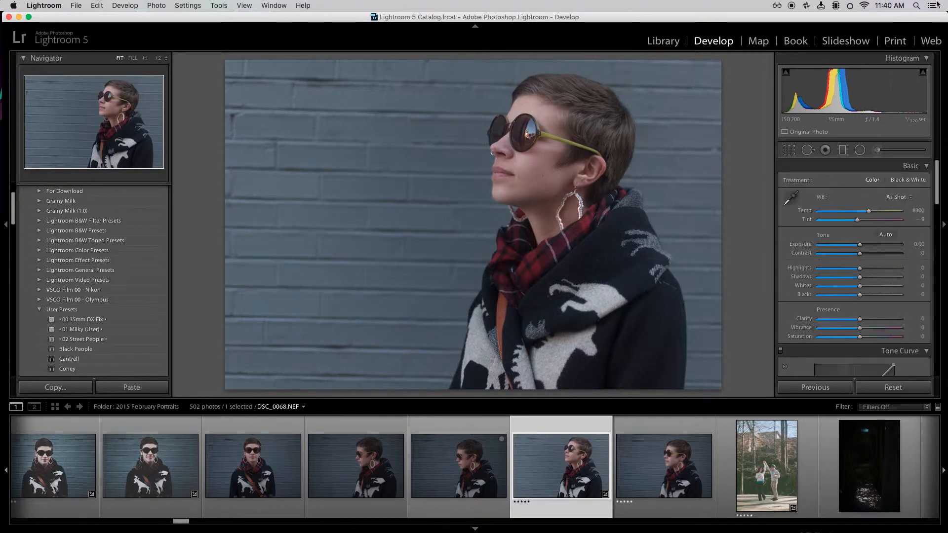
Straighten the portrait by rotating the crop to an angle of -1.36 and apply it.
{"action": "left_click", "coordinate": [789, 150]}
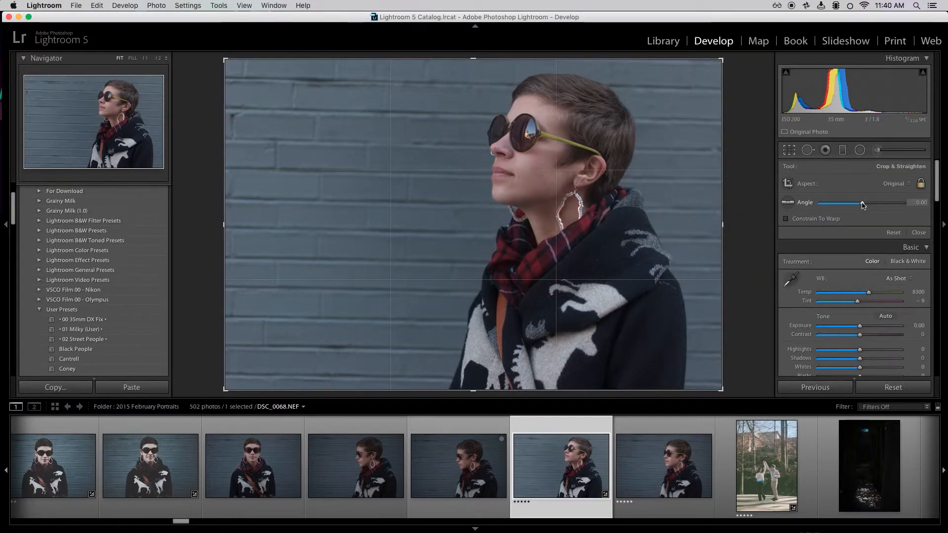
{"action": "left_click_drag", "start_coordinate": [862, 205], "coordinate": [861, 206]}
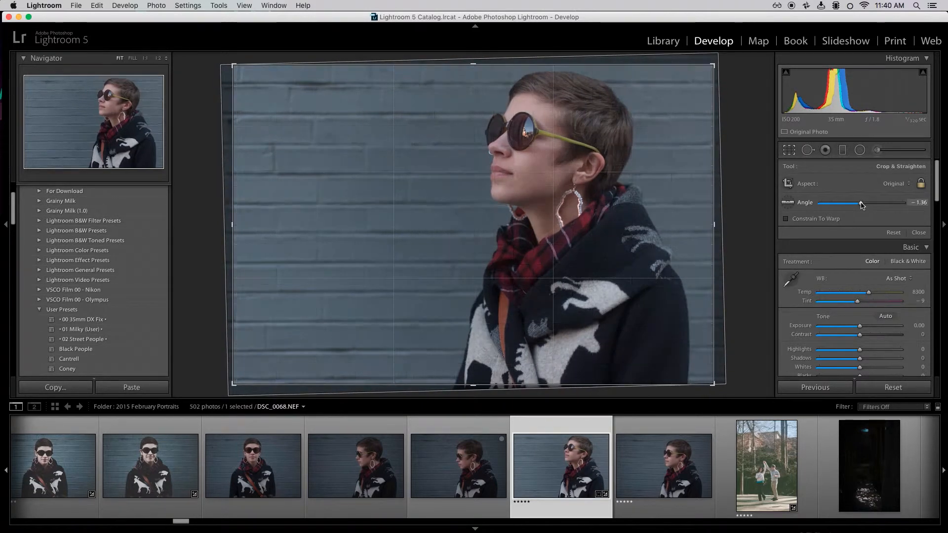
{"action": "key", "text": "Return"}
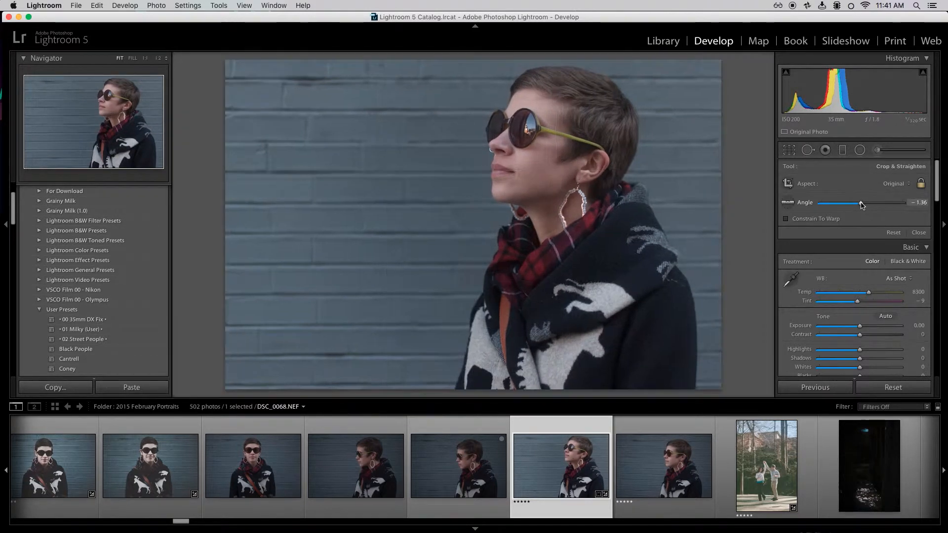
Reopen the crop, compare the 16 x 9 and As Shot aspect ratios, and settle on 16 x 9.
{"action": "left_click", "coordinate": [793, 150]}
{"action": "left_click", "coordinate": [903, 183]}
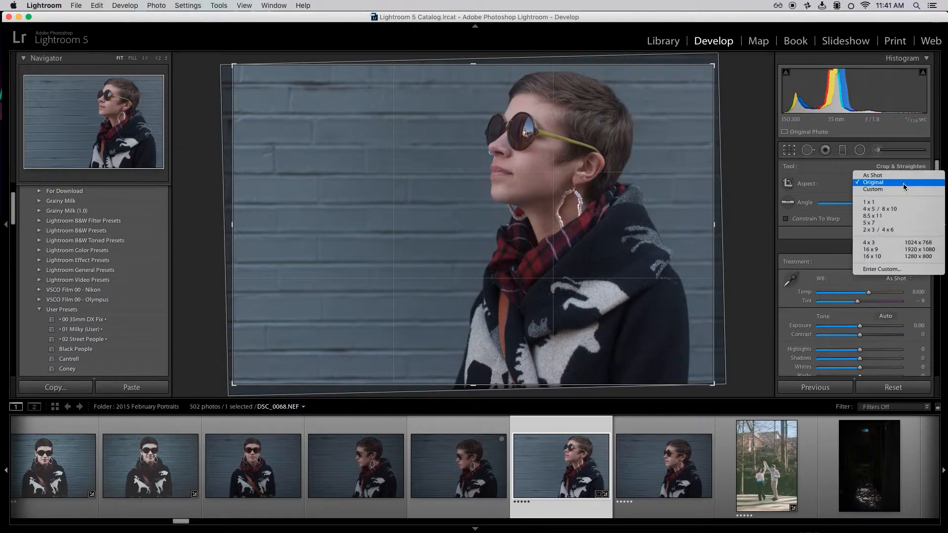
{"action": "left_click", "coordinate": [904, 251]}
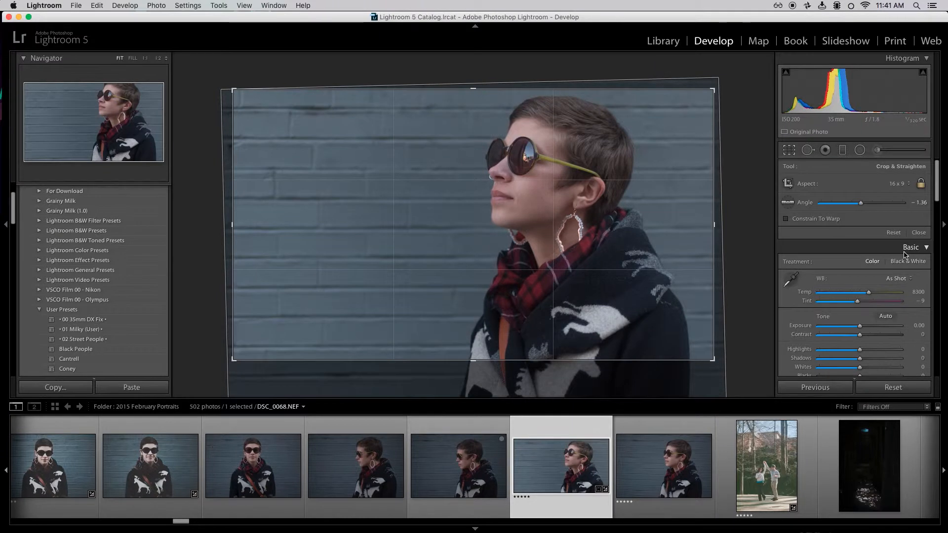
{"action": "left_click", "coordinate": [896, 184]}
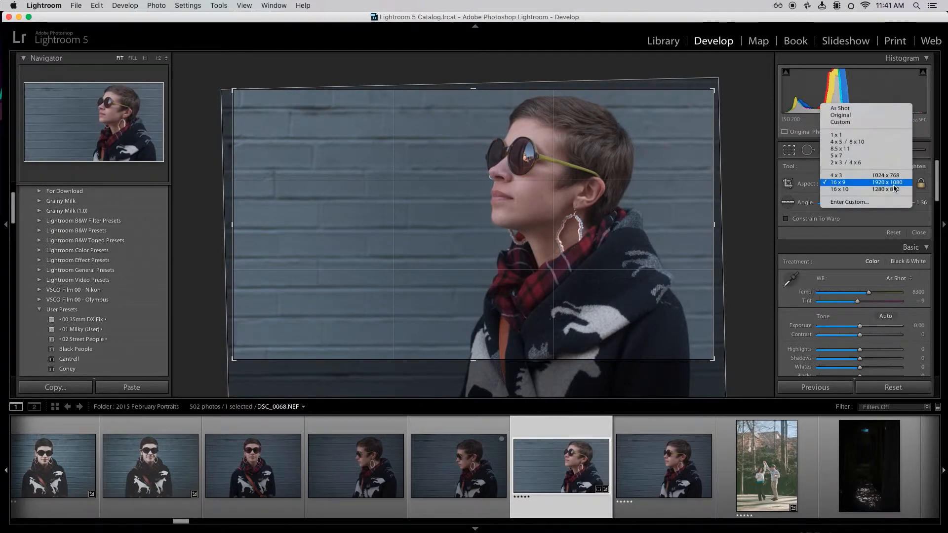
{"action": "left_click", "coordinate": [879, 109]}
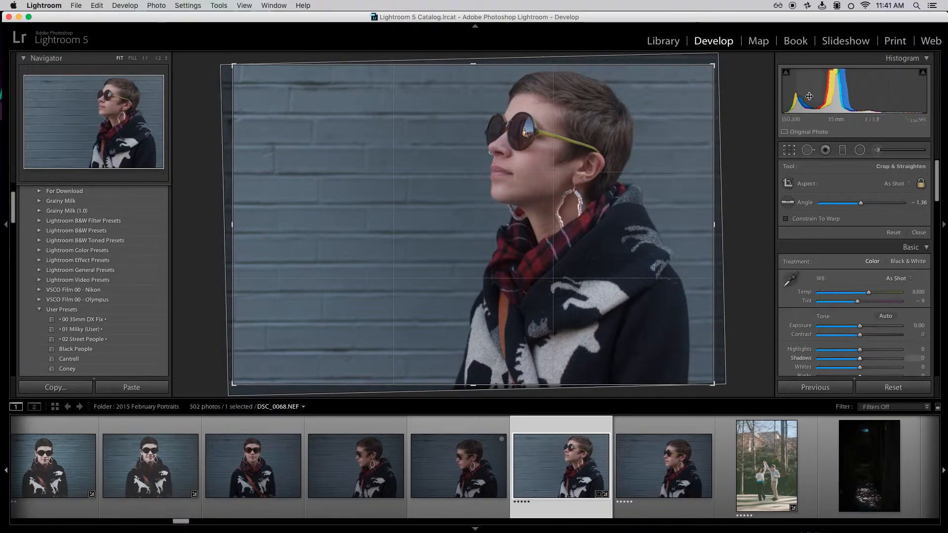
{"action": "left_click", "coordinate": [895, 187]}
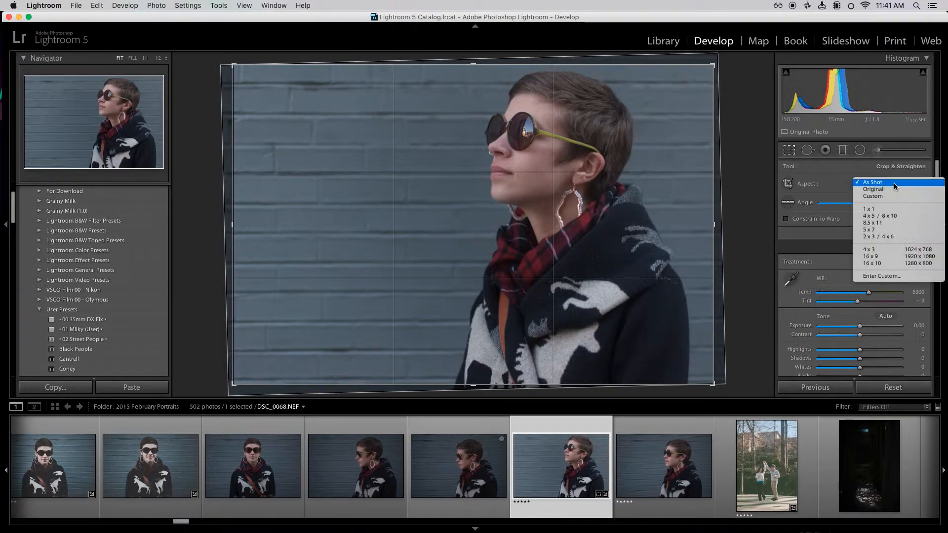
{"action": "left_click", "coordinate": [890, 261]}
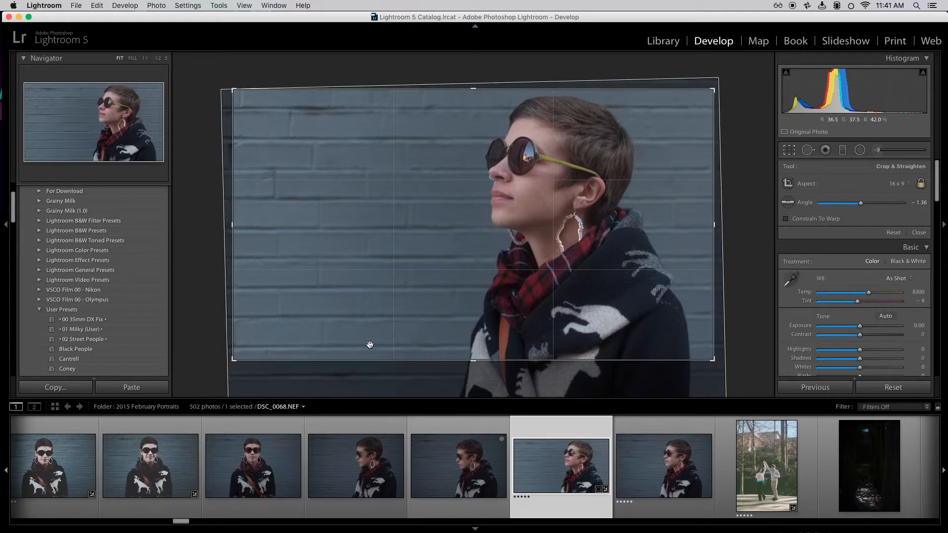
Enlarge the 16 x 9 crop frame slightly, shift the photo so the frame fits its rotated edges, and apply the crop.
{"action": "left_click_drag", "start_coordinate": [713, 360], "coordinate": [740, 373]}
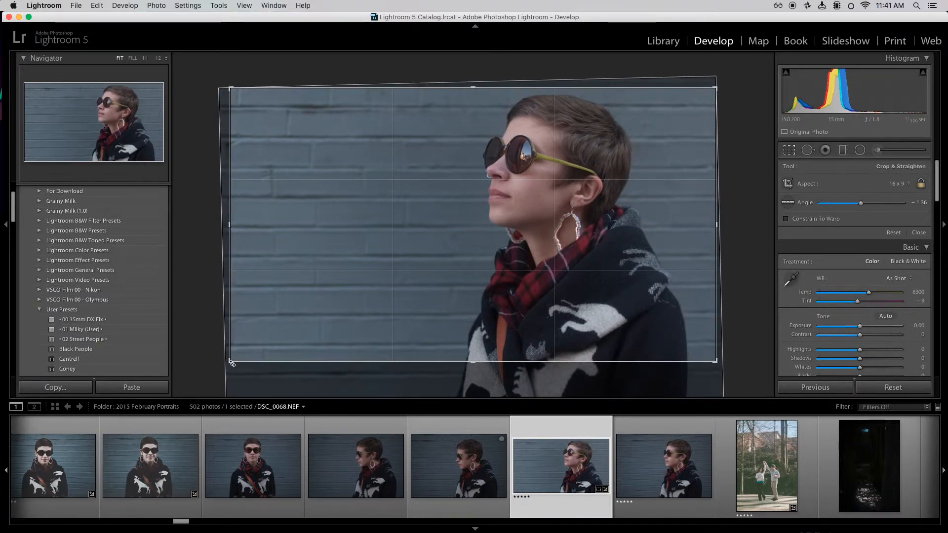
{"action": "left_click_drag", "start_coordinate": [297, 328], "coordinate": [303, 328]}
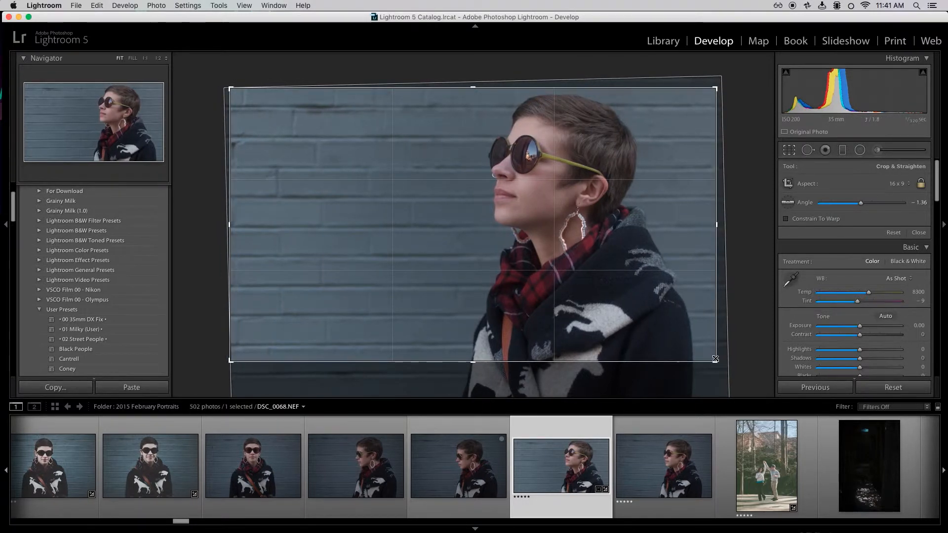
{"action": "left_click_drag", "start_coordinate": [715, 360], "coordinate": [694, 341]}
{"action": "key", "text": "super+z"}
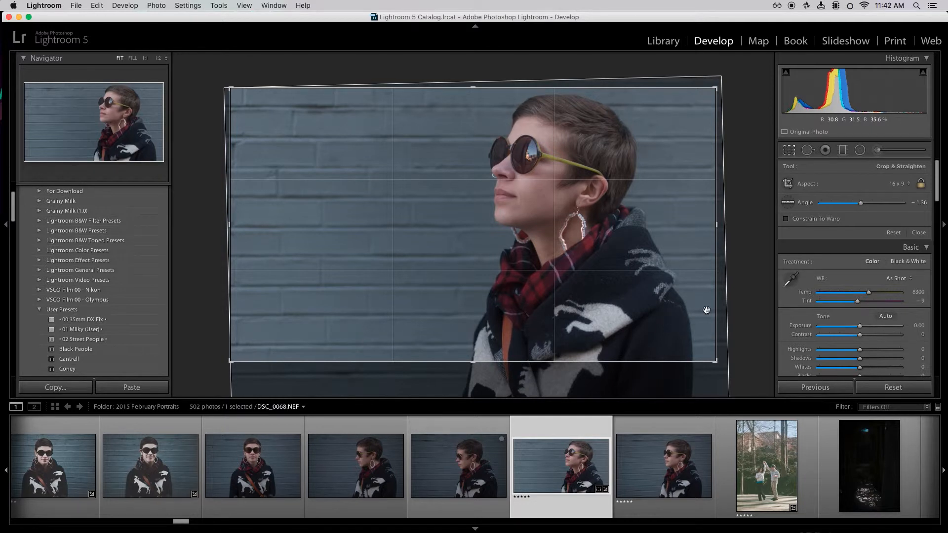
{"action": "left_click_drag", "start_coordinate": [706, 311], "coordinate": [507, 318]}
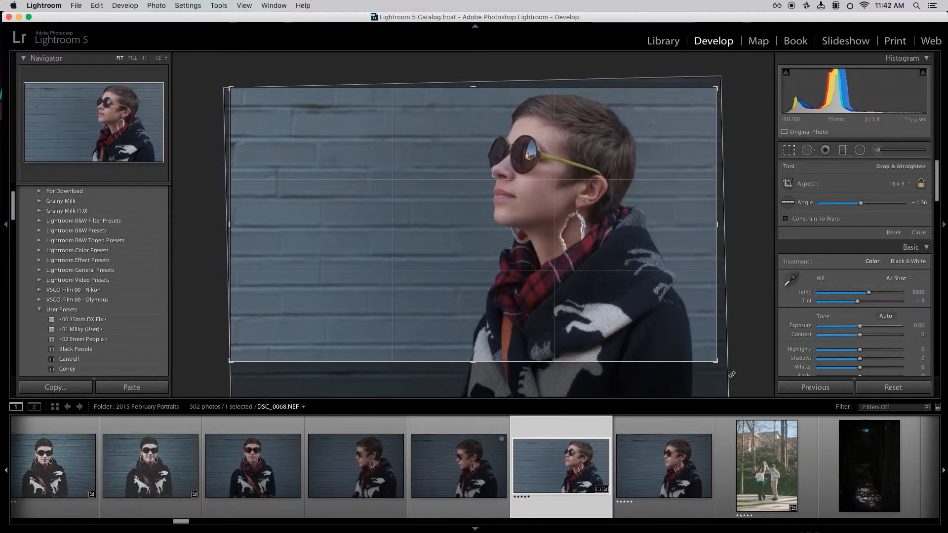
{"action": "key", "text": "Return"}
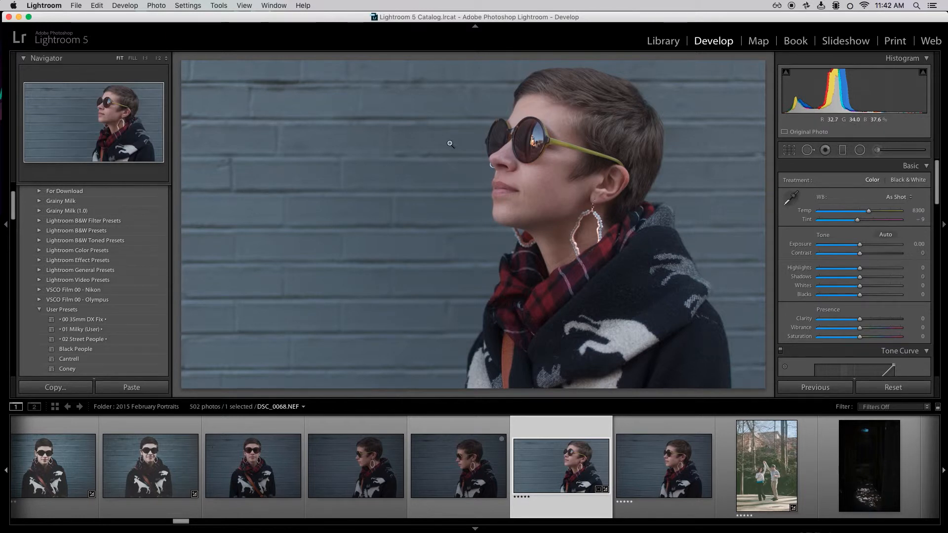
Try manual lens transforms on the portrait with Distortion at -61 and Horizontal at -43, undoing each one.
{"action": "left_click_drag", "start_coordinate": [937, 178], "coordinate": [933, 322]}
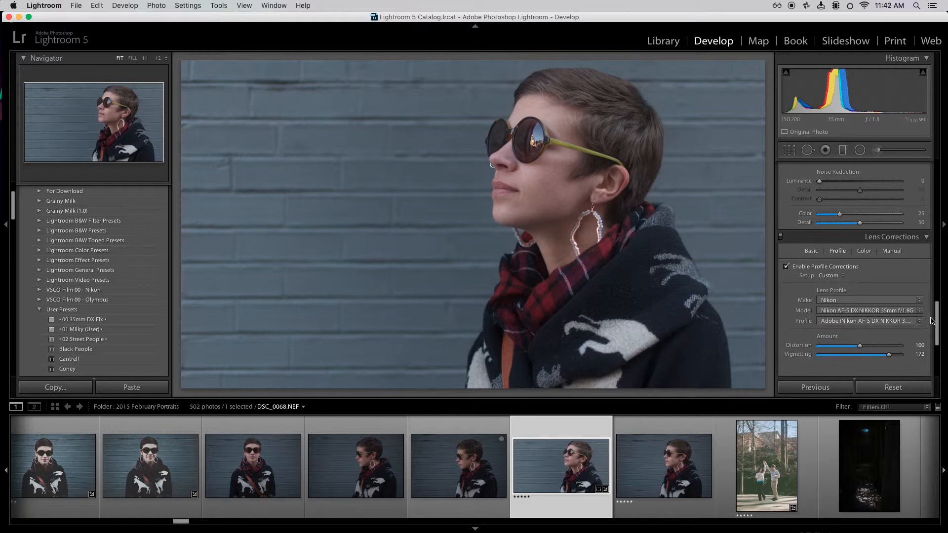
{"action": "left_click", "coordinate": [890, 251]}
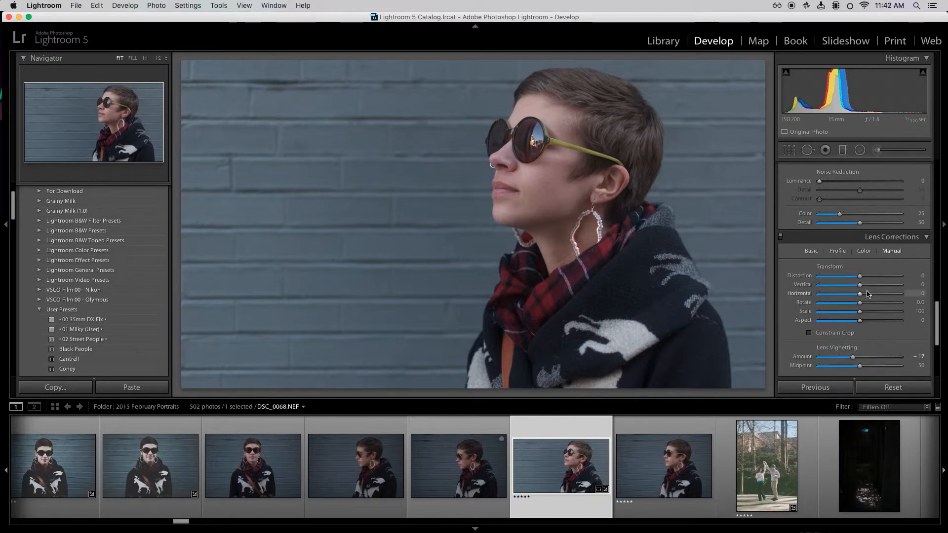
{"action": "left_click_drag", "start_coordinate": [859, 276], "coordinate": [835, 278]}
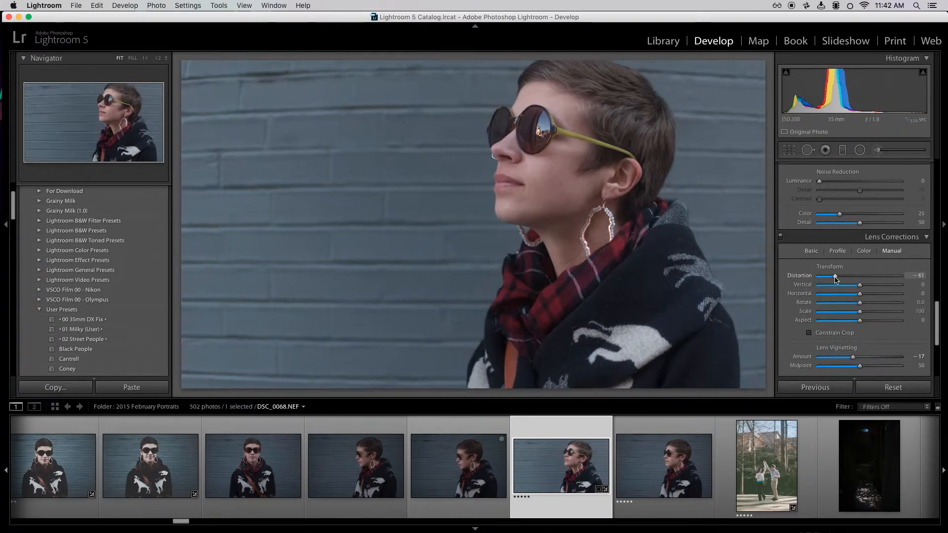
{"action": "key", "text": "super+z"}
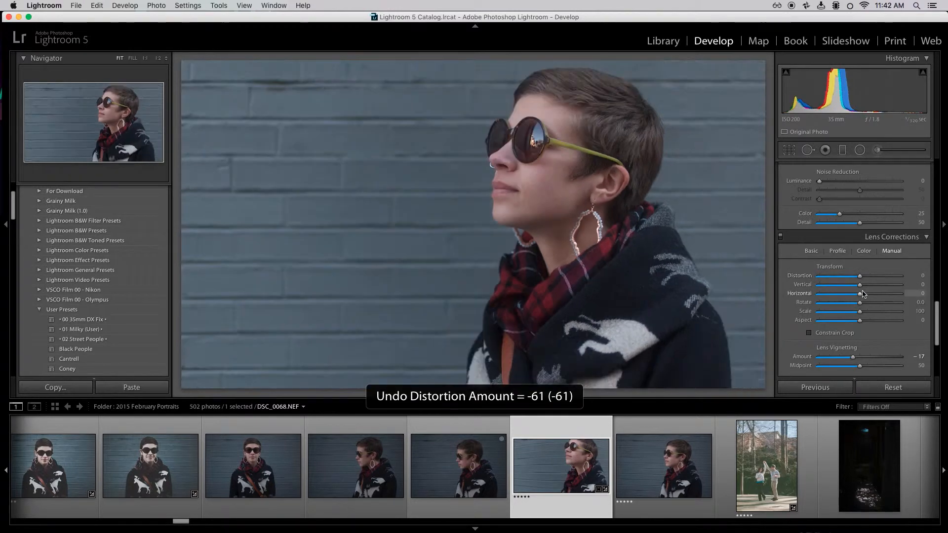
{"action": "left_click_drag", "start_coordinate": [863, 294], "coordinate": [844, 296]}
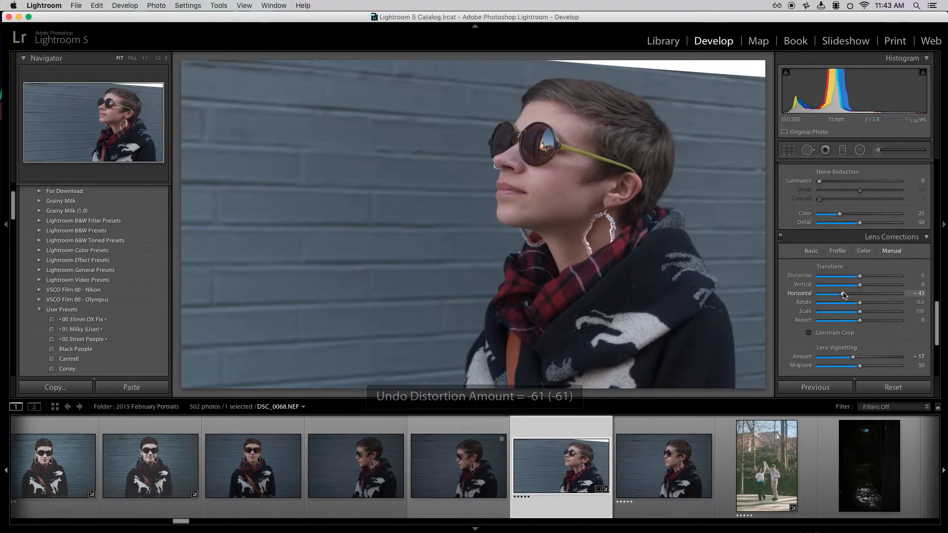
{"action": "key", "text": "super+z"}
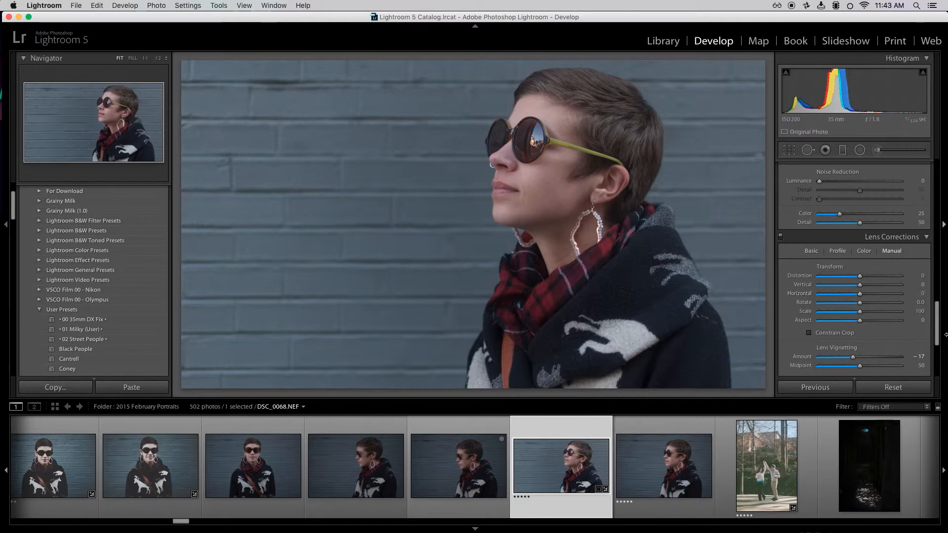
Return to the Basic adjustments and lower the photo's exposure to -0.15.
{"action": "left_click_drag", "start_coordinate": [940, 323], "coordinate": [937, 183]}
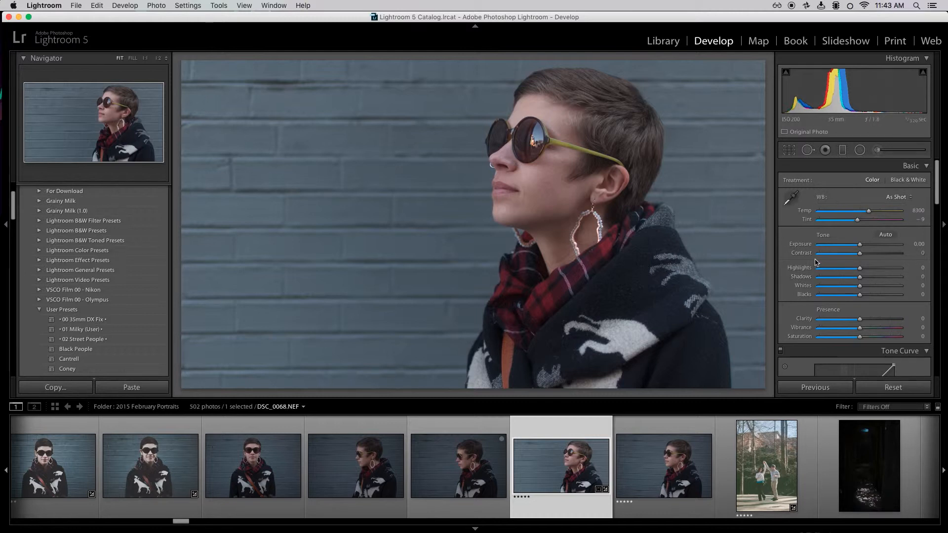
{"action": "left_click_drag", "start_coordinate": [860, 248], "coordinate": [858, 248]}
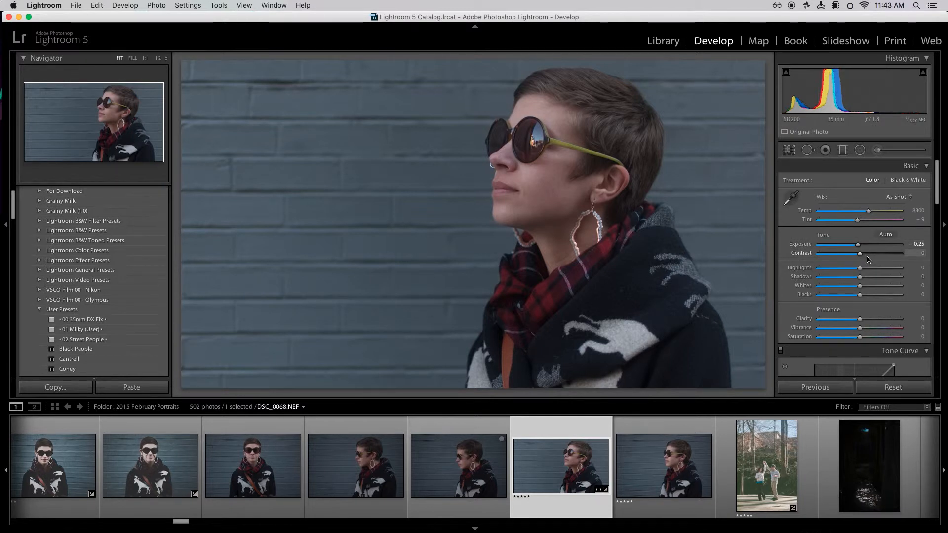
{"action": "left_click_drag", "start_coordinate": [857, 244], "coordinate": [859, 247]}
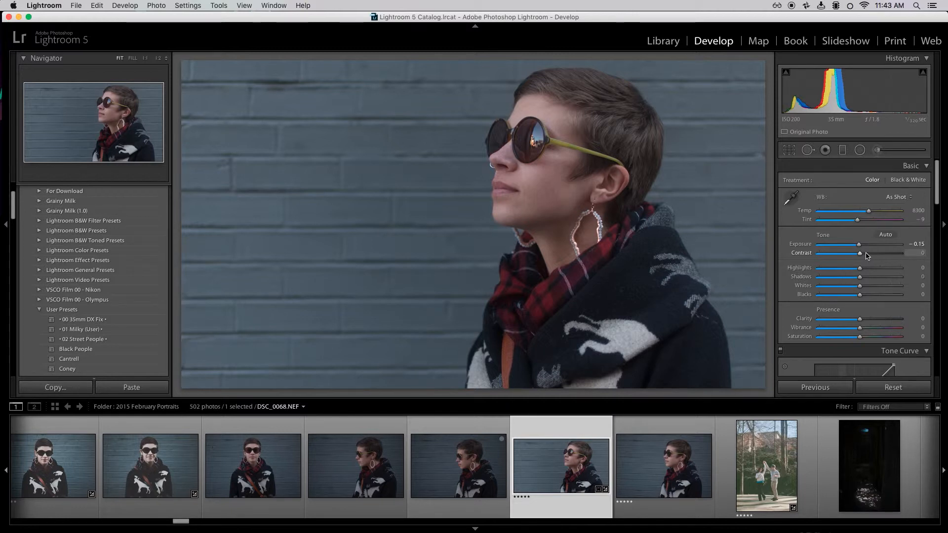
Try a contrast of +18 on the portrait and undo it.
{"action": "left_click", "coordinate": [867, 254]}
{"action": "left_click_drag", "start_coordinate": [867, 255], "coordinate": [869, 256]}
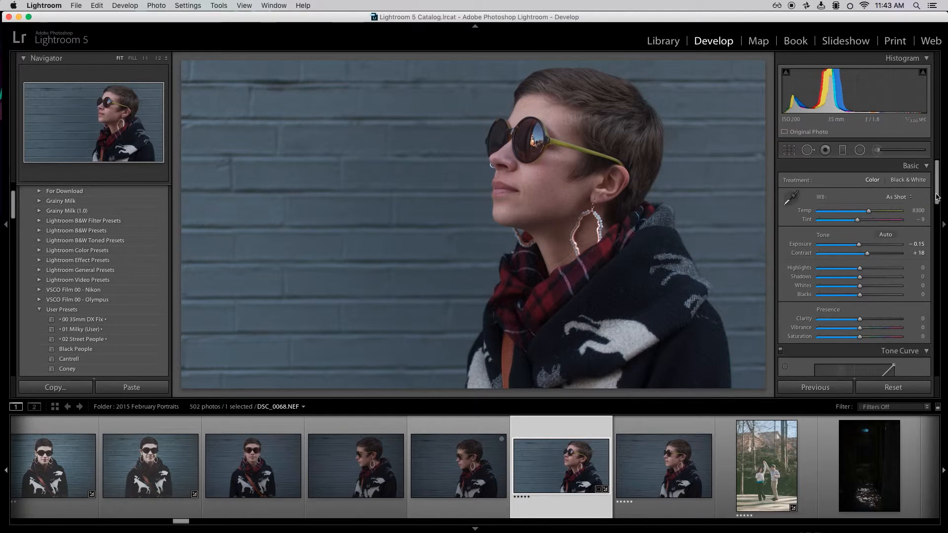
{"action": "key", "text": "super+z"}
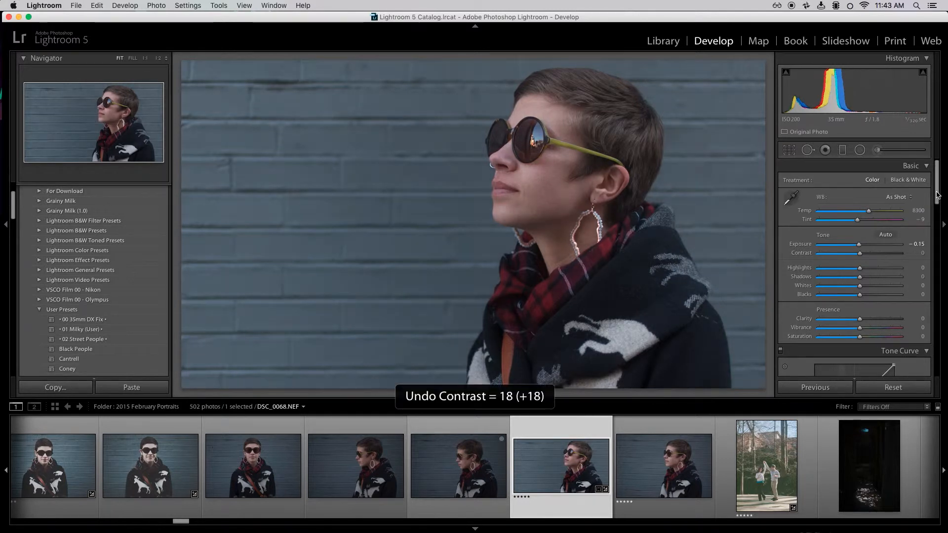
Add a shadow anchor and a raised highlight point to the RGB tone curve to build contrast.
{"action": "left_click_drag", "start_coordinate": [937, 196], "coordinate": [933, 227]}
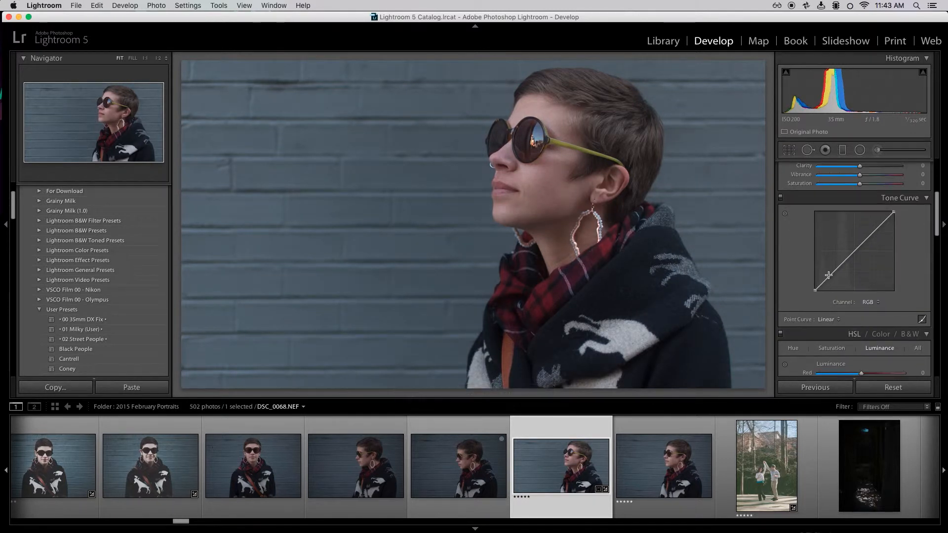
{"action": "mouse_move", "coordinate": [832, 272]}
{"action": "left_mouse_down"}
{"action": "mouse_move", "coordinate": [836, 282]}
{"action": "mouse_move", "coordinate": [833, 273]}
{"action": "left_mouse_up"}
{"action": "left_click_drag", "start_coordinate": [880, 229], "coordinate": [870, 226]}
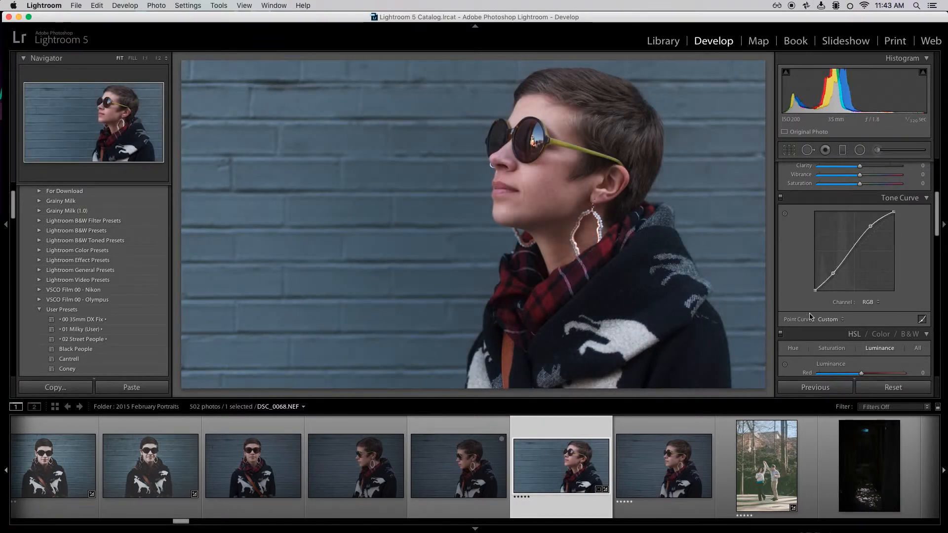
Lift the tone curve's black end point slightly to fade the shadows and fine-tune the shadow anchor point.
{"action": "left_click_drag", "start_coordinate": [814, 290], "coordinate": [814, 273]}
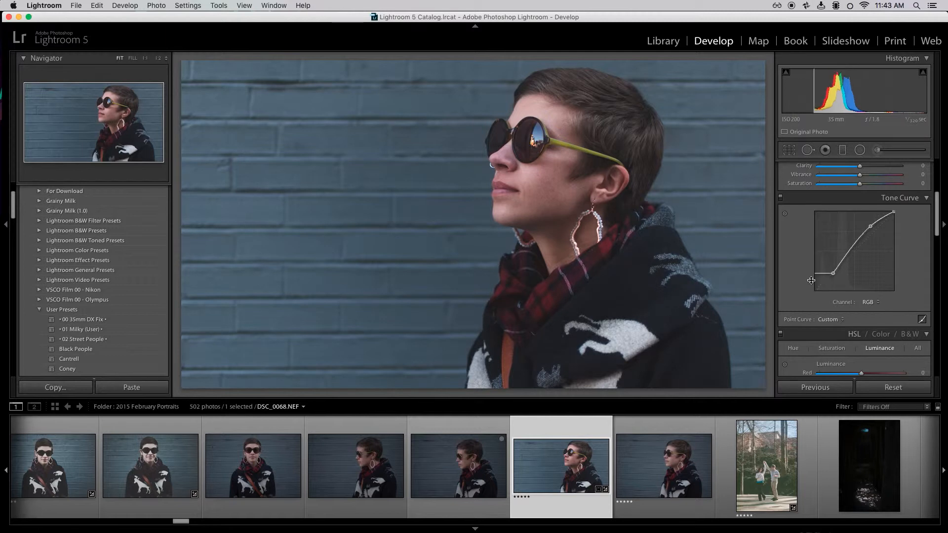
{"action": "left_click_drag", "start_coordinate": [811, 280], "coordinate": [815, 284]}
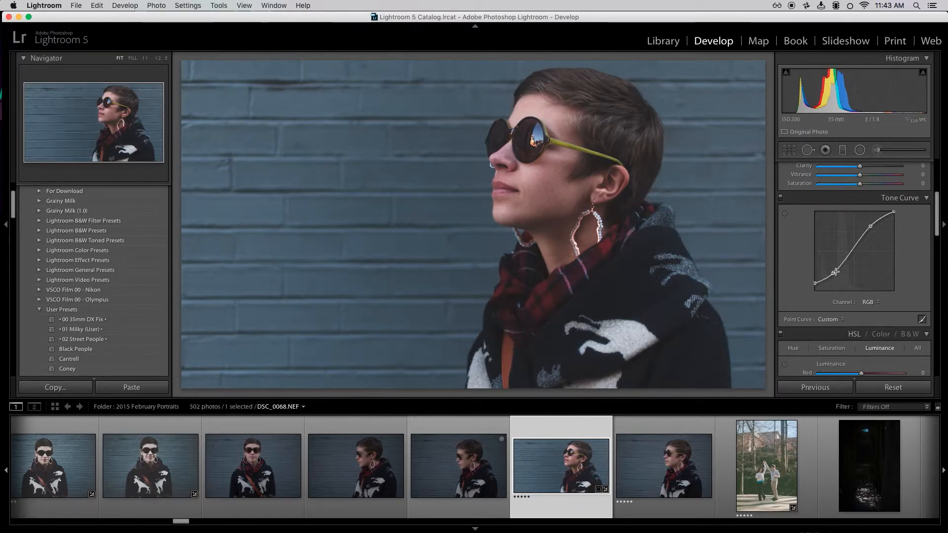
{"action": "left_click_drag", "start_coordinate": [833, 273], "coordinate": [833, 272]}
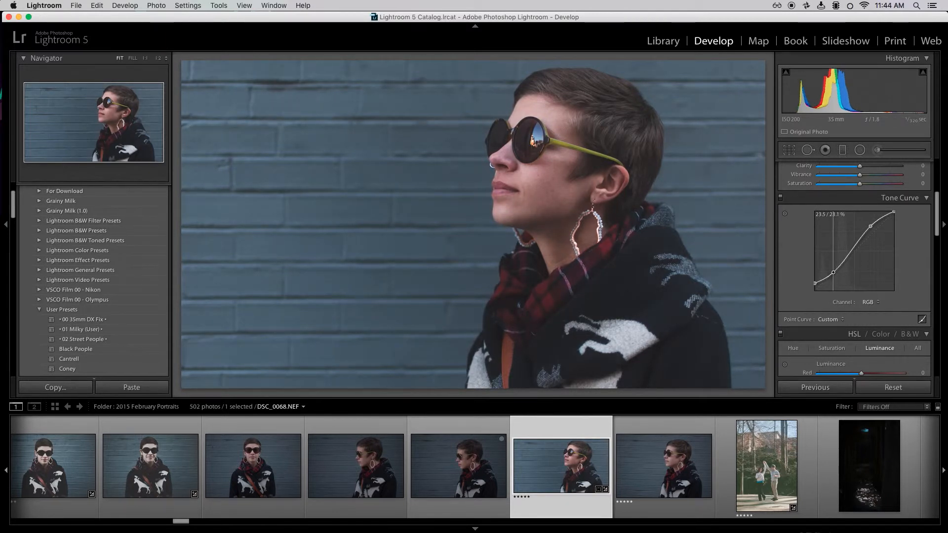
{"action": "left_click_drag", "start_coordinate": [832, 272], "coordinate": [834, 272]}
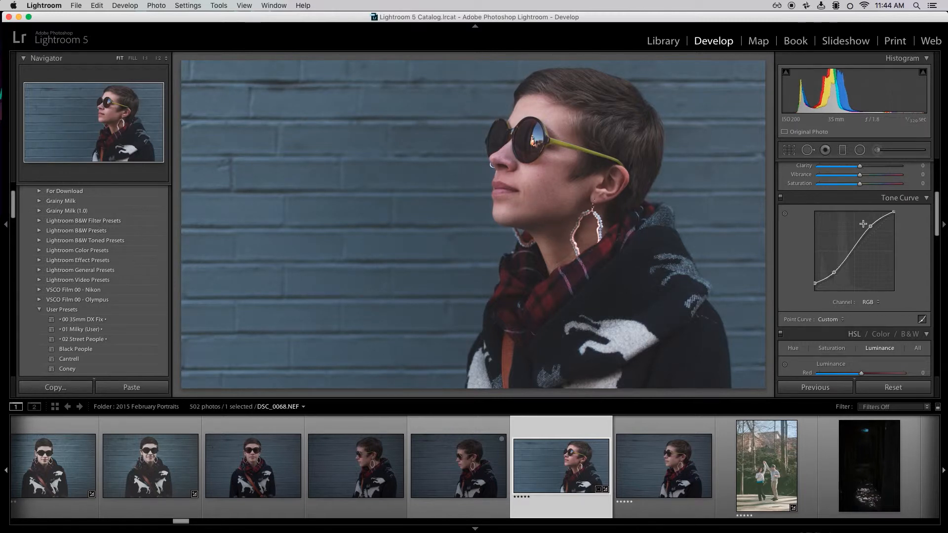
Lower the tone curve's white end point slightly, add a midtone point, and raise the highlight point to about 74.5 / 84.3 %.
{"action": "mouse_move", "coordinate": [870, 226]}
{"action": "left_mouse_down"}
{"action": "mouse_move", "coordinate": [893, 216]}
{"action": "mouse_move", "coordinate": [871, 226]}
{"action": "left_mouse_up"}
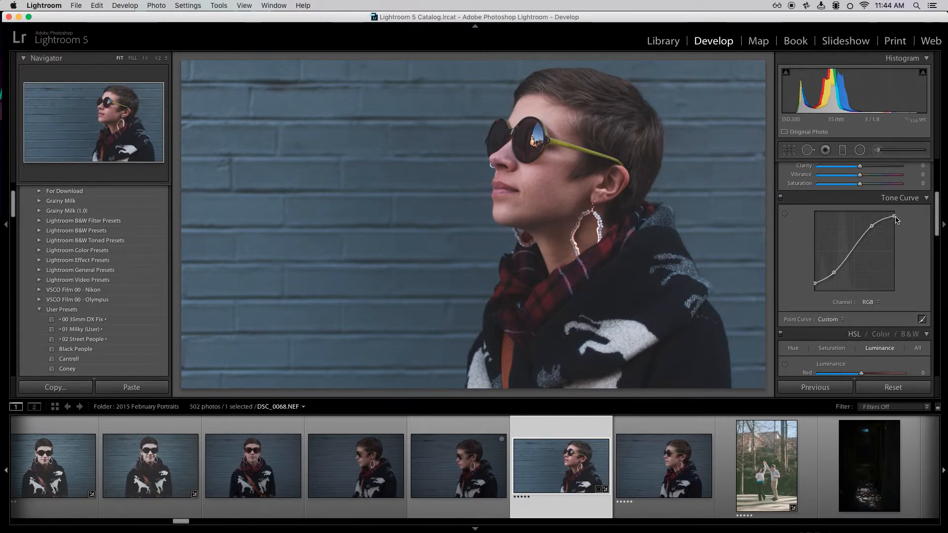
{"action": "left_click_drag", "start_coordinate": [851, 250], "coordinate": [873, 223]}
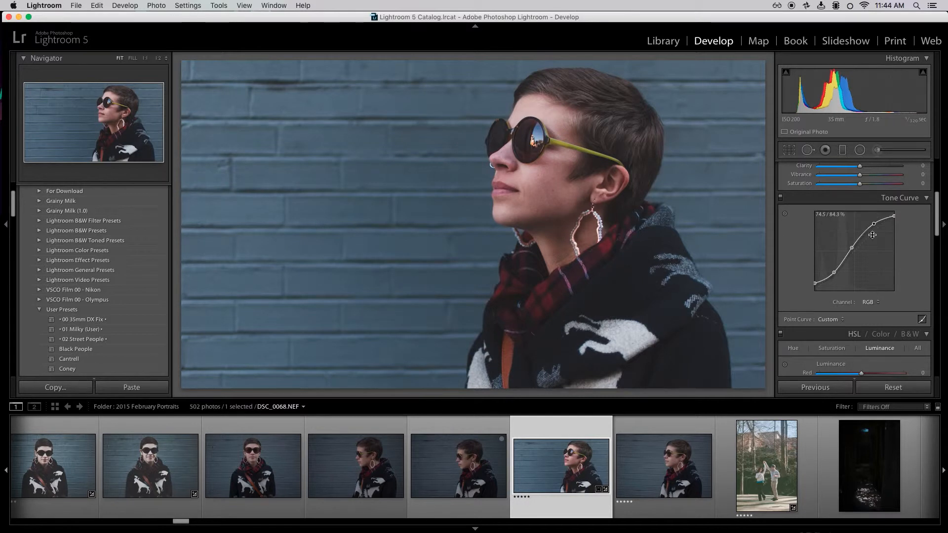
{"action": "left_click_drag", "start_coordinate": [814, 284], "coordinate": [815, 283]}
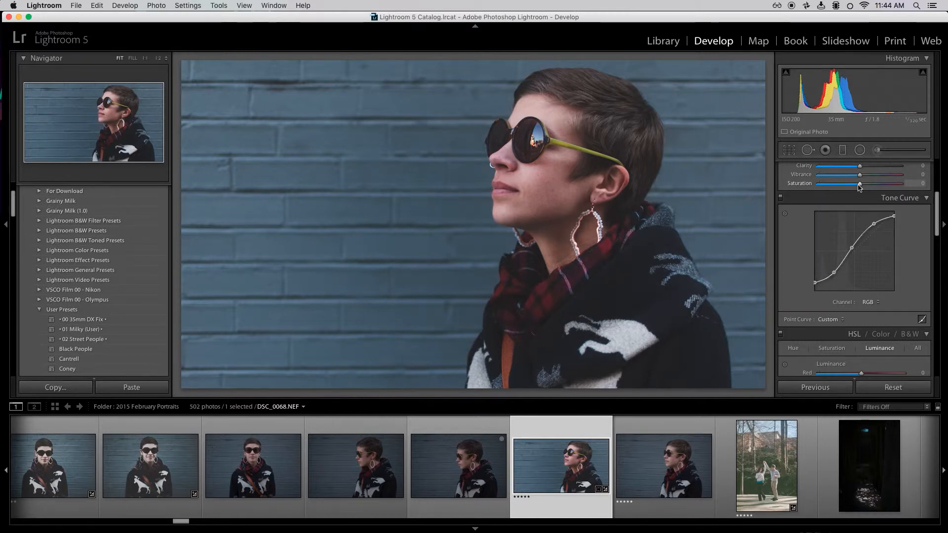
Reduce the photo's saturation to -15 and dismiss the calendar reminder.
{"action": "left_click_drag", "start_coordinate": [859, 186], "coordinate": [849, 181]}
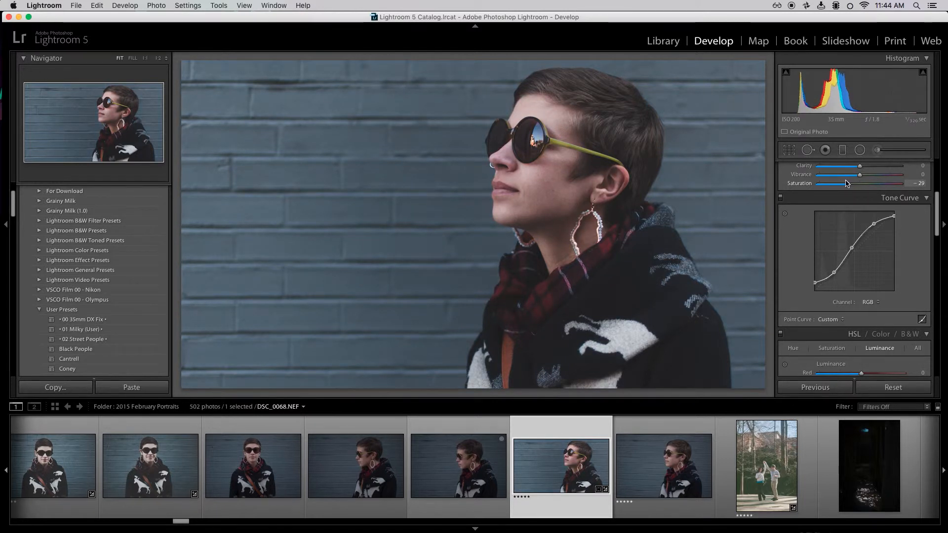
{"action": "left_click_drag", "start_coordinate": [846, 183], "coordinate": [851, 181]}
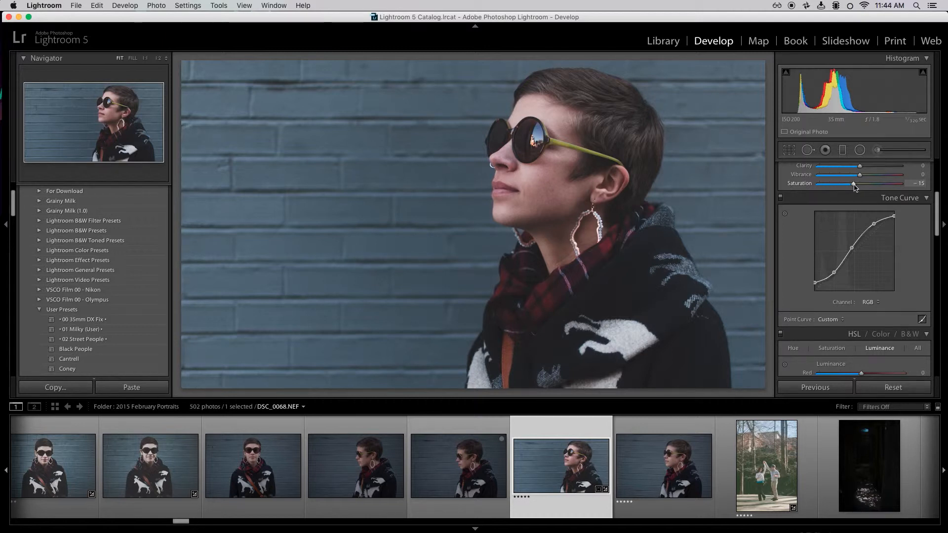
{"action": "left_click_drag", "start_coordinate": [853, 184], "coordinate": [855, 190]}
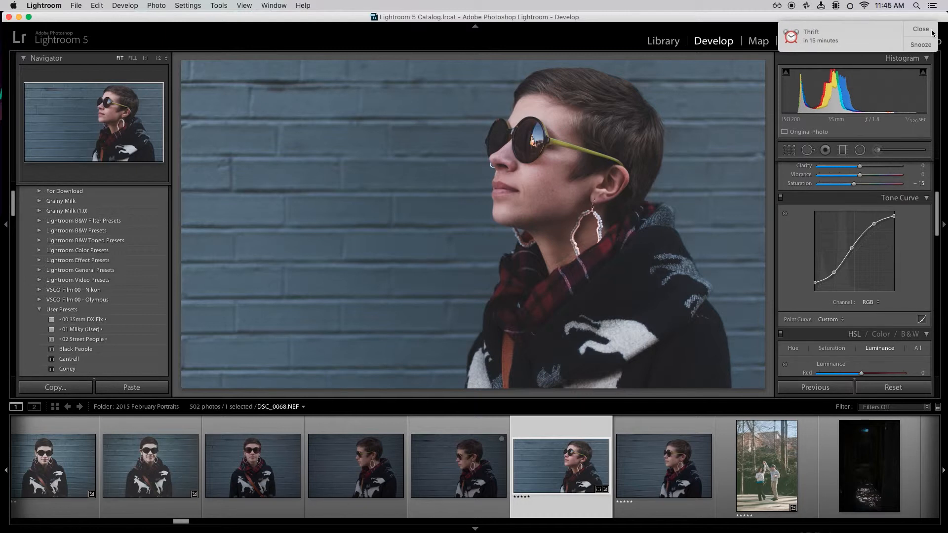
{"action": "left_click", "coordinate": [930, 31]}
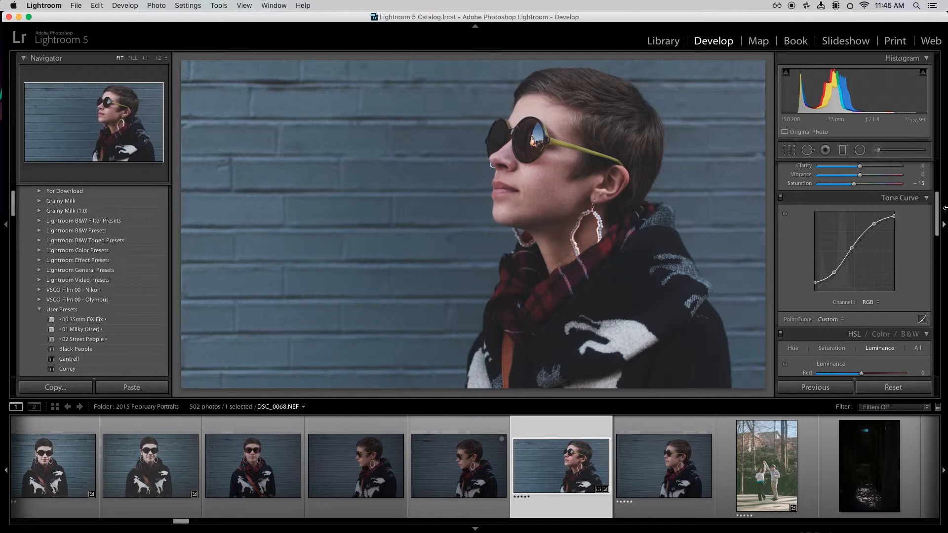
{"action": "scroll", "coordinate": [930, 186], "scroll_direction": "up", "scroll_amount": 5}
{"action": "scroll", "coordinate": [930, 187], "scroll_direction": "up", "scroll_amount": 2}
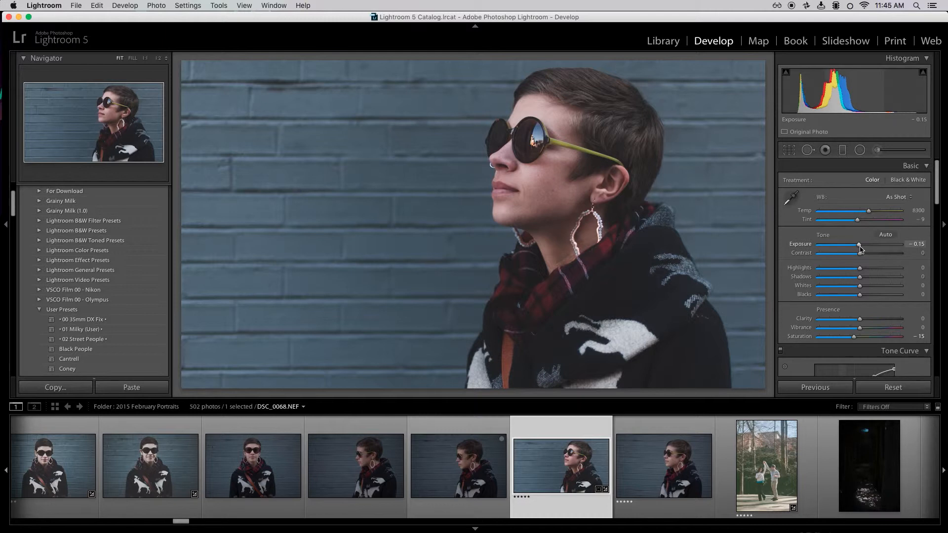
{"action": "left_click_drag", "start_coordinate": [860, 246], "coordinate": [860, 247]}
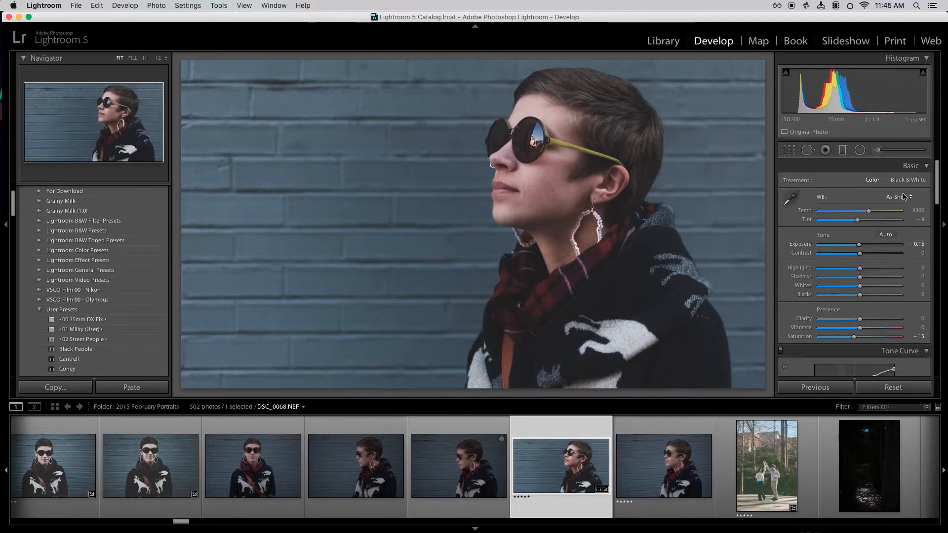
{"action": "left_click_drag", "start_coordinate": [936, 179], "coordinate": [933, 193]}
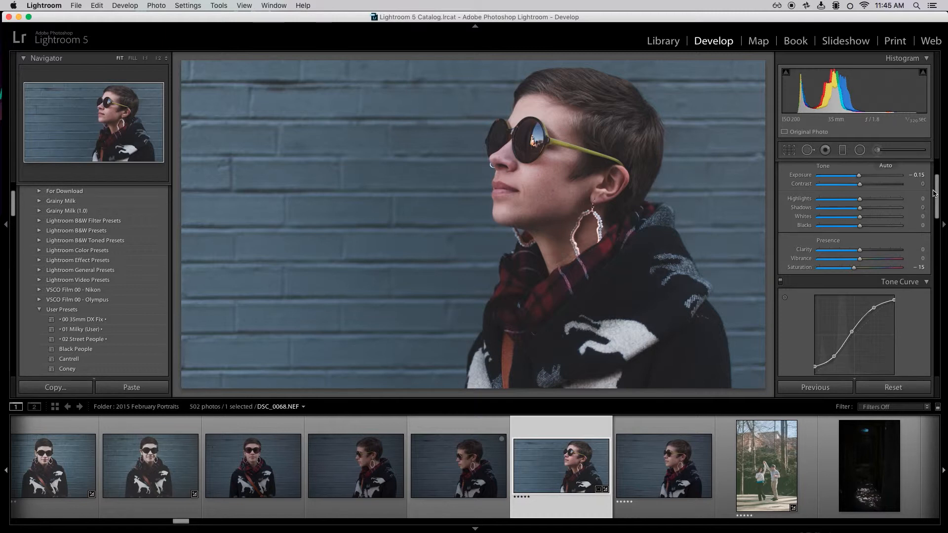
{"action": "left_click_drag", "start_coordinate": [936, 195], "coordinate": [938, 181]}
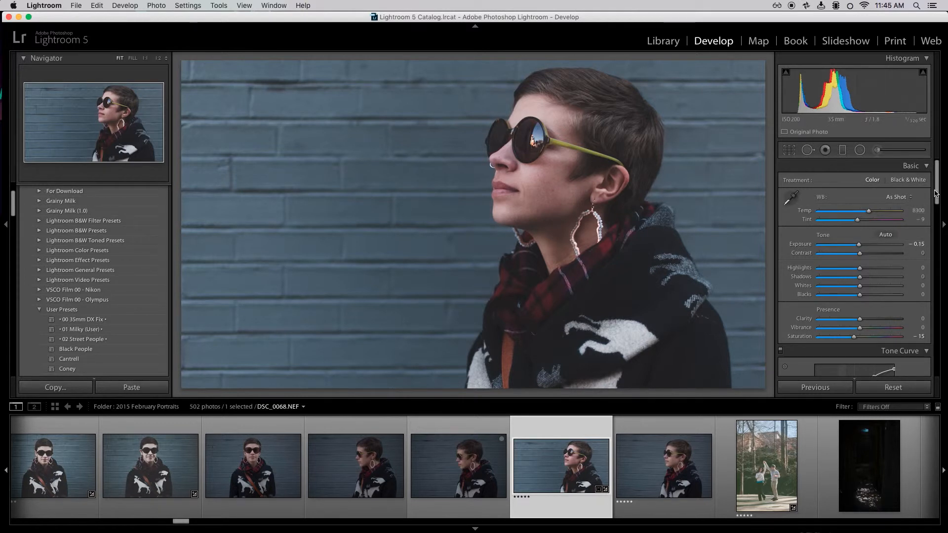
{"action": "left_click_drag", "start_coordinate": [937, 193], "coordinate": [937, 168]}
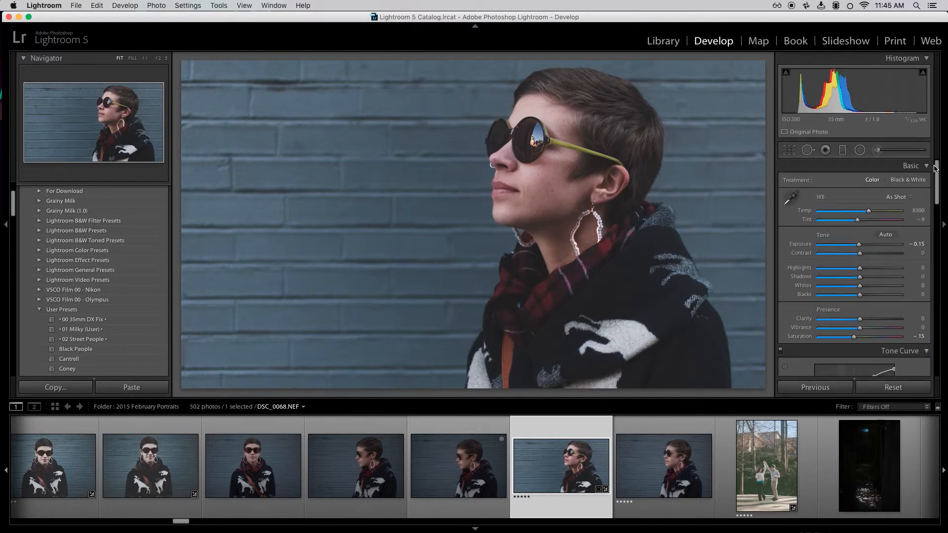
Start from the Auto white balance and adjust it to a temperature of 7456 and a tint of -20.
{"action": "left_click", "coordinate": [889, 199]}
{"action": "left_click", "coordinate": [889, 204]}
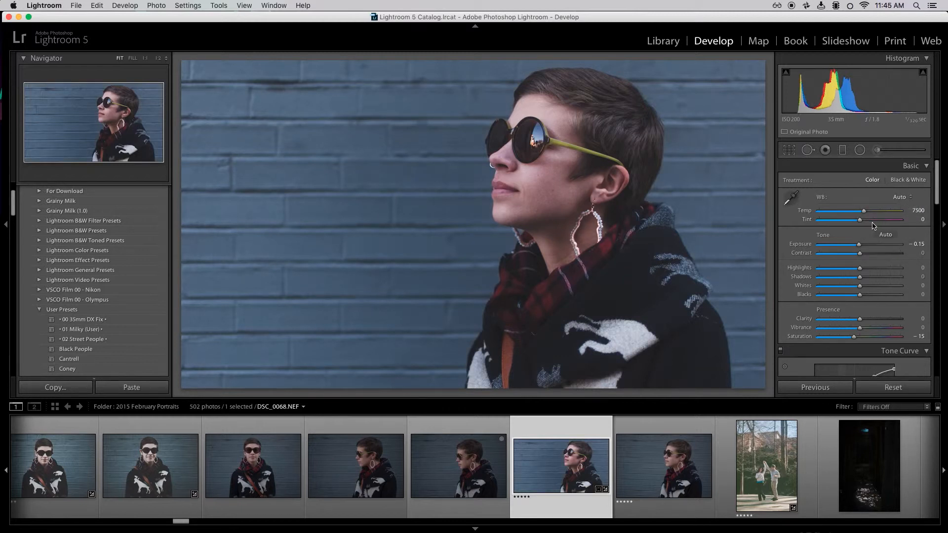
{"action": "left_click_drag", "start_coordinate": [861, 222], "coordinate": [855, 220]}
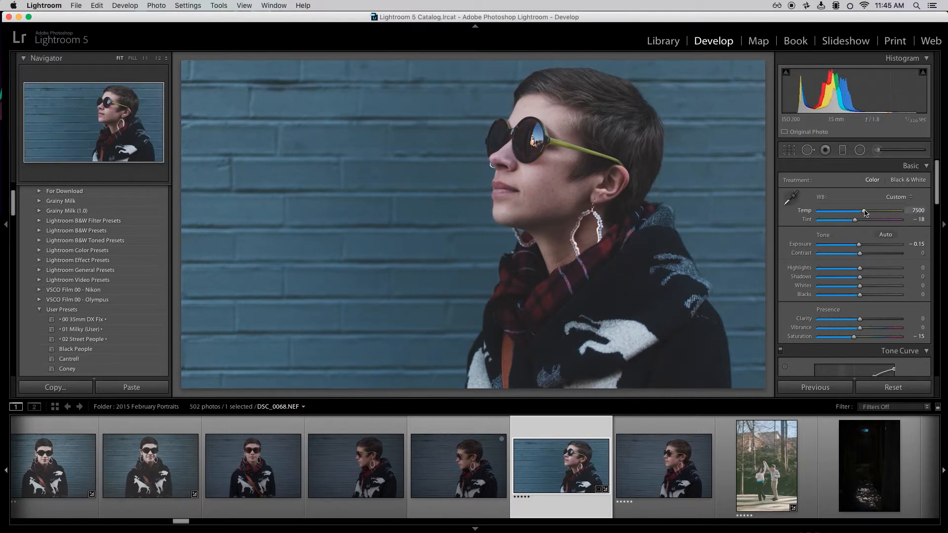
{"action": "left_click_drag", "start_coordinate": [864, 212], "coordinate": [803, 213]}
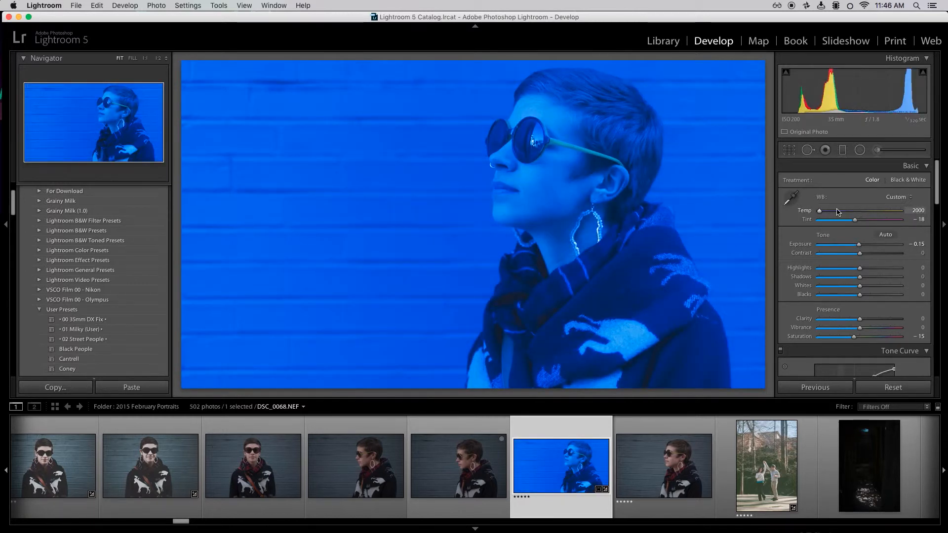
{"action": "mouse_move", "coordinate": [837, 212]}
{"action": "left_mouse_down"}
{"action": "mouse_move", "coordinate": [865, 212]}
{"action": "mouse_move", "coordinate": [854, 220]}
{"action": "left_mouse_up"}
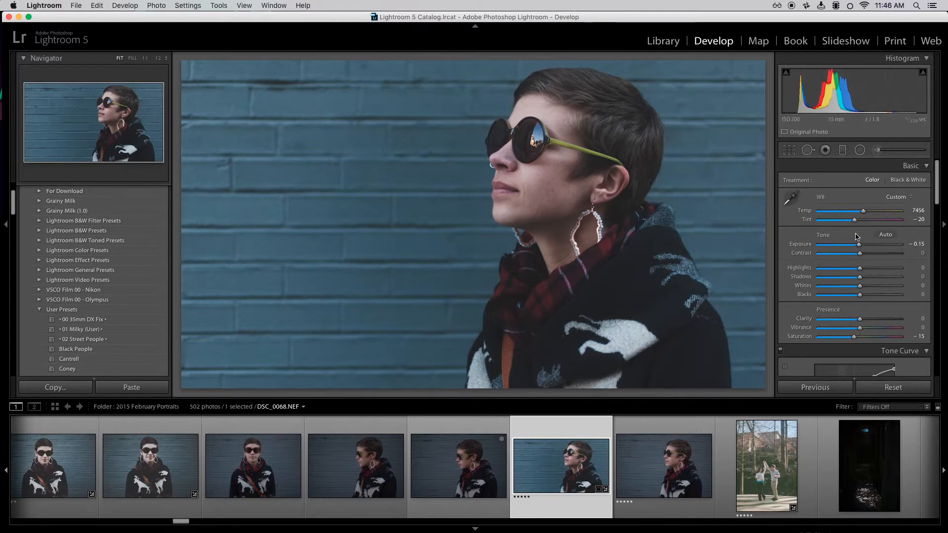
Increase the contrast to +24 and lift the blacks to +13.
{"action": "left_click_drag", "start_coordinate": [860, 254], "coordinate": [870, 255]}
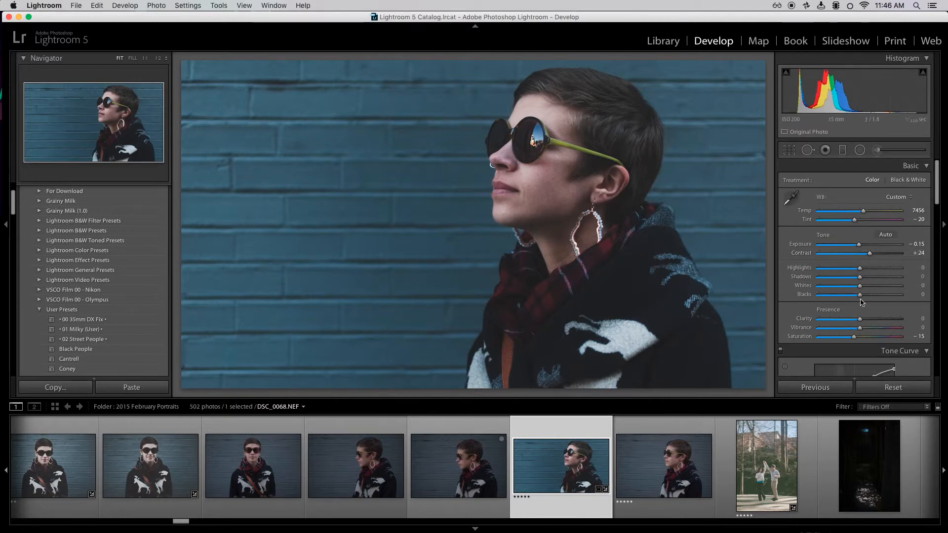
{"action": "left_click_drag", "start_coordinate": [859, 295], "coordinate": [867, 297]}
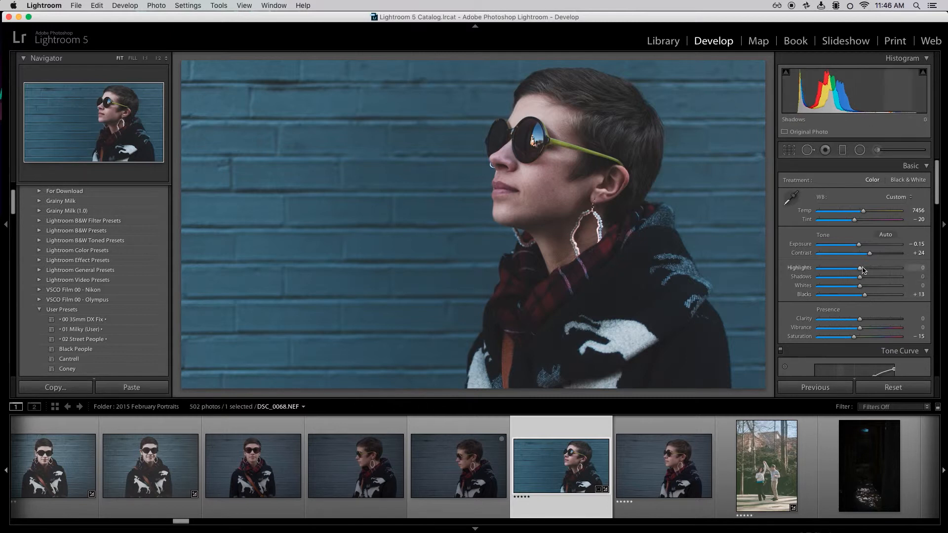
Raise the highlights to +14, and try a clarity of +2 and undo it.
{"action": "left_click_drag", "start_coordinate": [862, 270], "coordinate": [870, 274]}
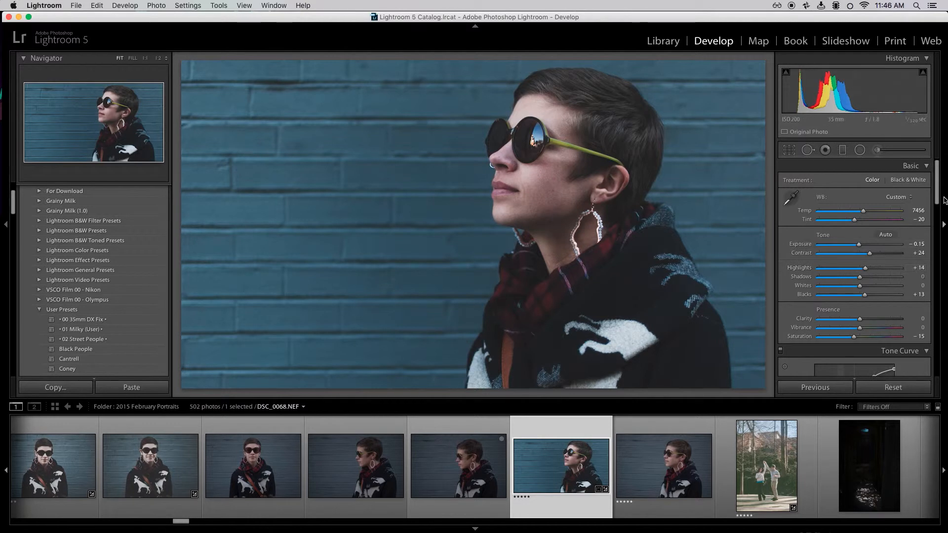
{"action": "left_click_drag", "start_coordinate": [935, 178], "coordinate": [935, 194]}
{"action": "left_click_drag", "start_coordinate": [860, 252], "coordinate": [861, 252]}
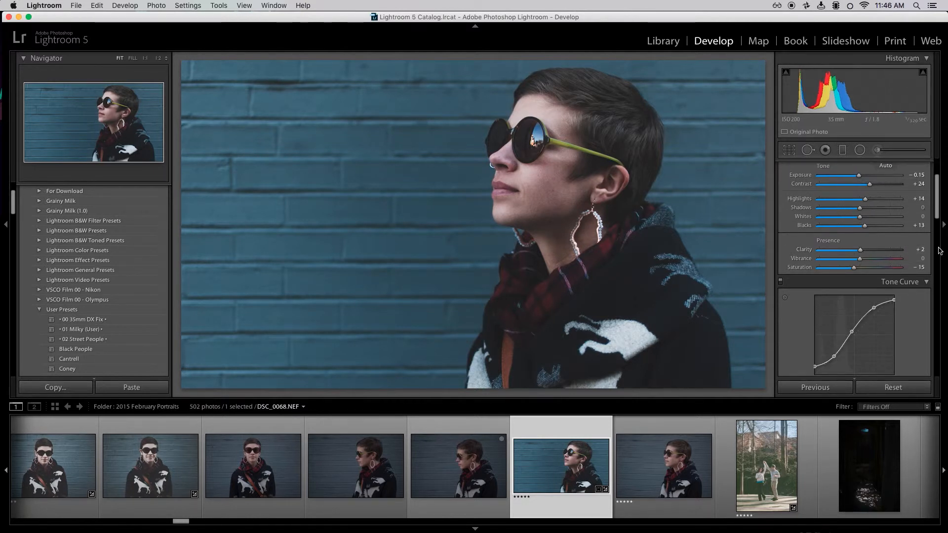
{"action": "key", "text": "super+z"}
Add grain to the photo with an amount of 20 and a size of 50.
{"action": "left_click_drag", "start_coordinate": [938, 199], "coordinate": [934, 375]}
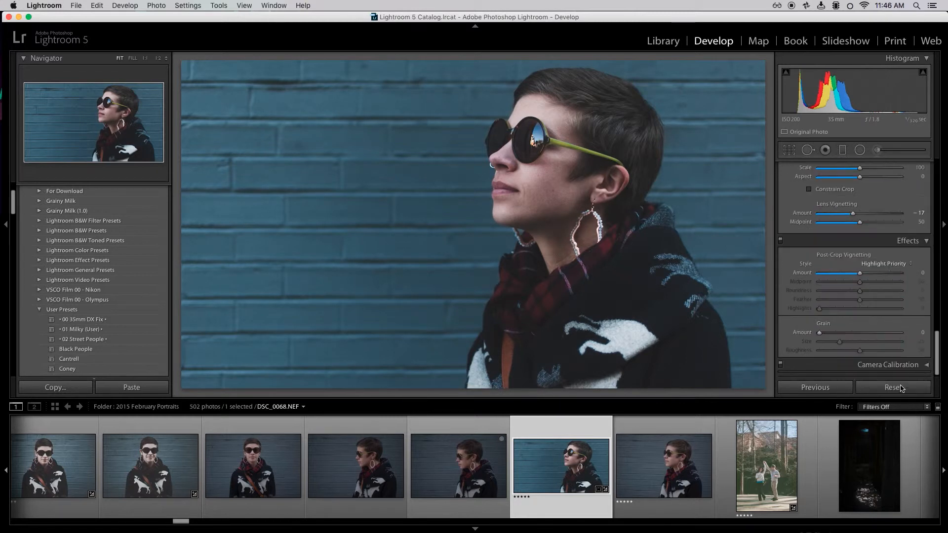
{"action": "left_click", "coordinate": [834, 333]}
{"action": "left_click_drag", "start_coordinate": [833, 334], "coordinate": [860, 344]}
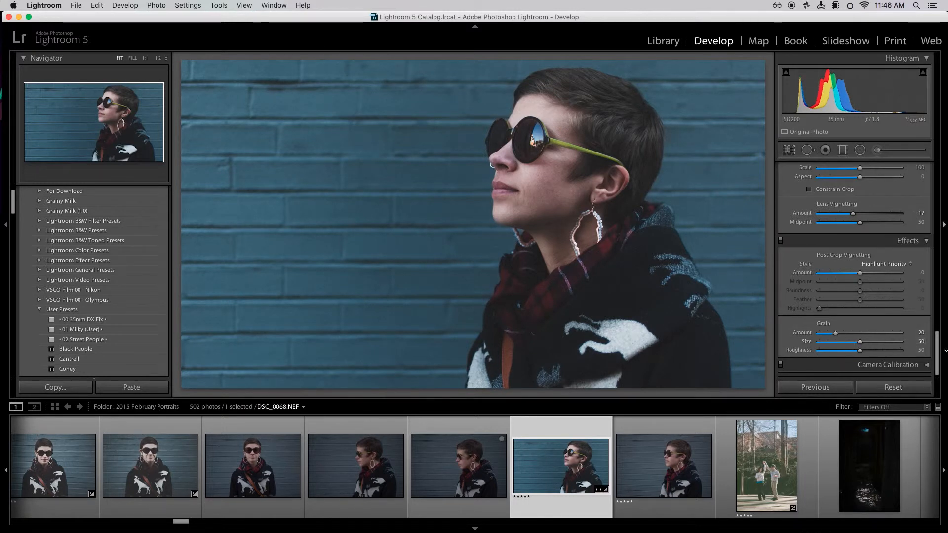
Lower the tone curve's upper highlight point and its white end point slightly.
{"action": "left_click_drag", "start_coordinate": [937, 359], "coordinate": [937, 359]}
{"action": "left_click_drag", "start_coordinate": [939, 360], "coordinate": [946, 268]}
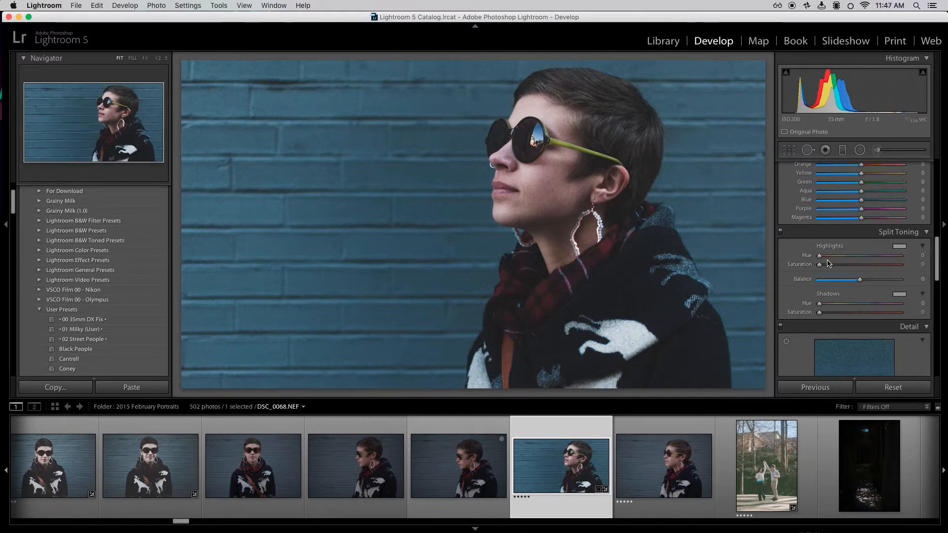
{"action": "left_click_drag", "start_coordinate": [937, 262], "coordinate": [936, 197]}
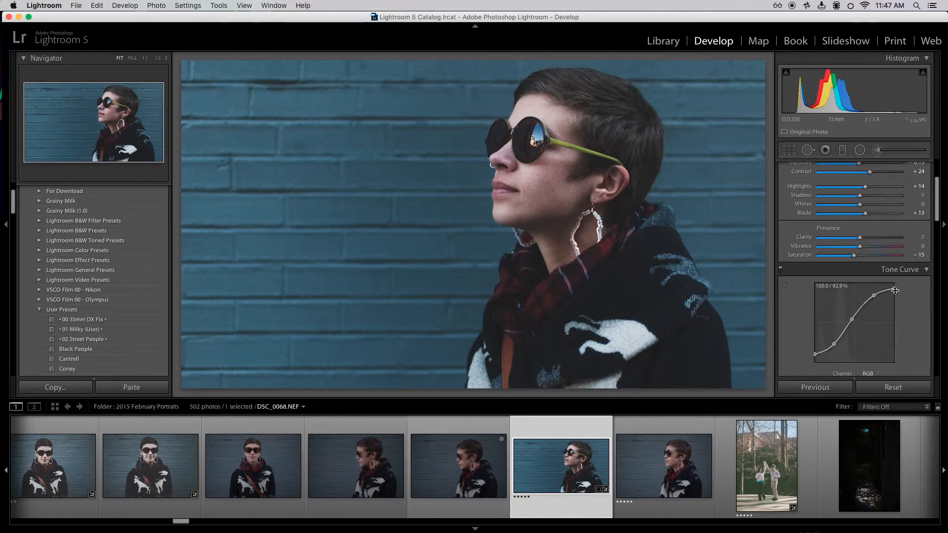
{"action": "left_click_drag", "start_coordinate": [875, 296], "coordinate": [874, 298]}
{"action": "left_click_drag", "start_coordinate": [894, 290], "coordinate": [894, 292]}
Set the photo's exposure to -0.10.
{"action": "scroll", "coordinate": [936, 207], "scroll_direction": "up", "scroll_amount": 3}
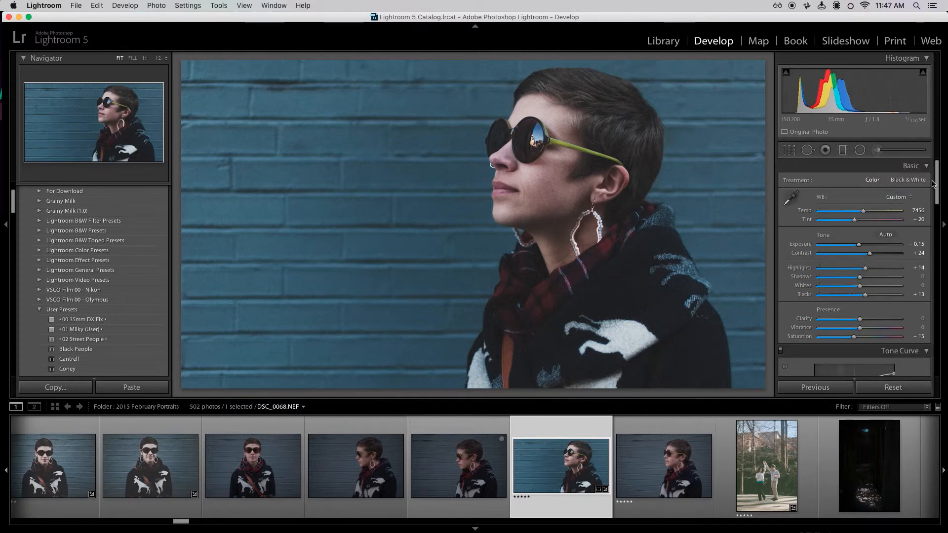
{"action": "scroll", "coordinate": [936, 195], "scroll_direction": "down", "scroll_amount": 3}
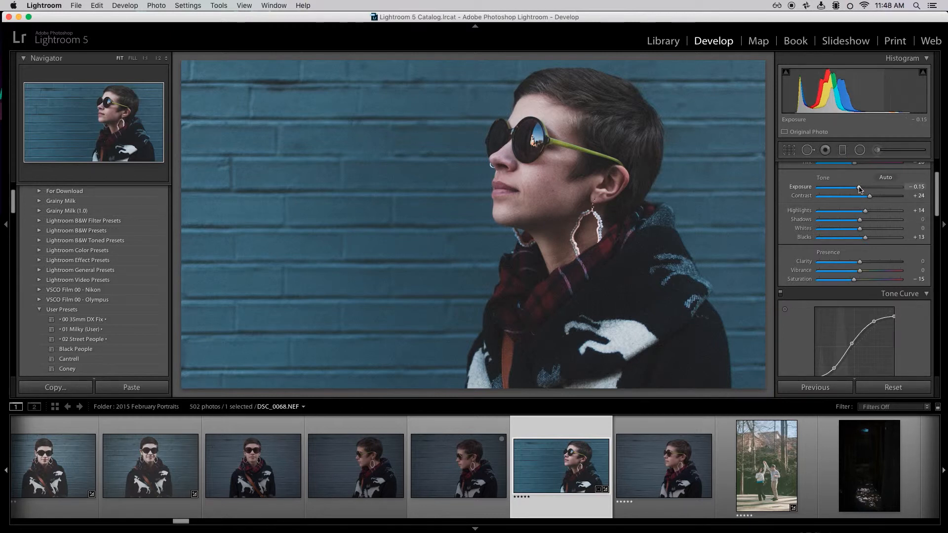
{"action": "left_click_drag", "start_coordinate": [859, 188], "coordinate": [858, 188]}
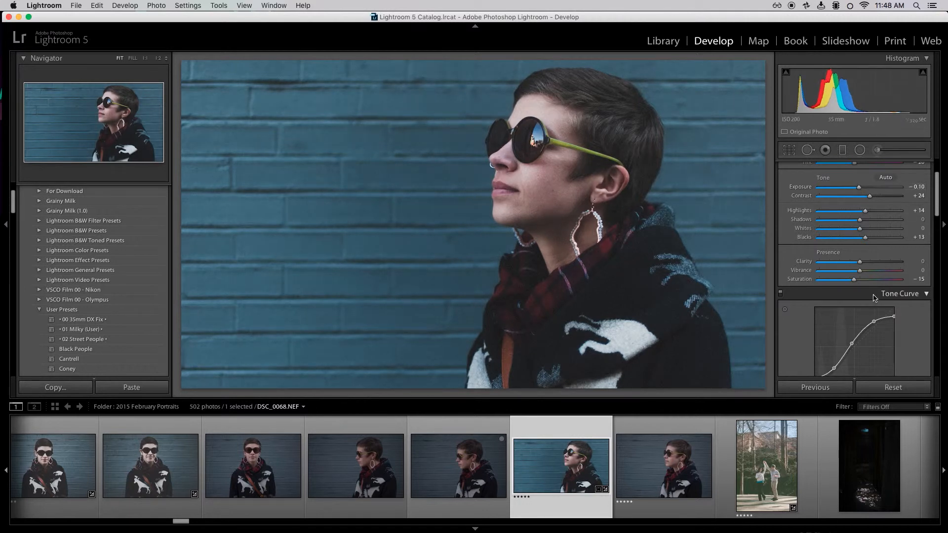
Reduce the saturation to -21 and raise the vibrance to +20.
{"action": "left_click_drag", "start_coordinate": [854, 279], "coordinate": [852, 281]}
{"action": "left_click_drag", "start_coordinate": [860, 271], "coordinate": [869, 273]}
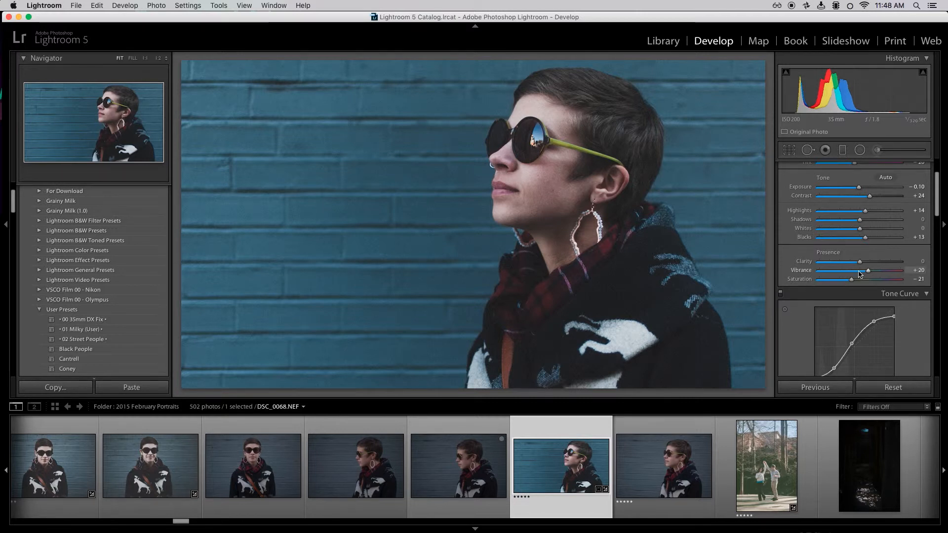
Compare the photo with and without the vibrance boost by repeatedly undoing and redoing it, ending with the boost applied.
{"action": "key", "text": "super+z"}
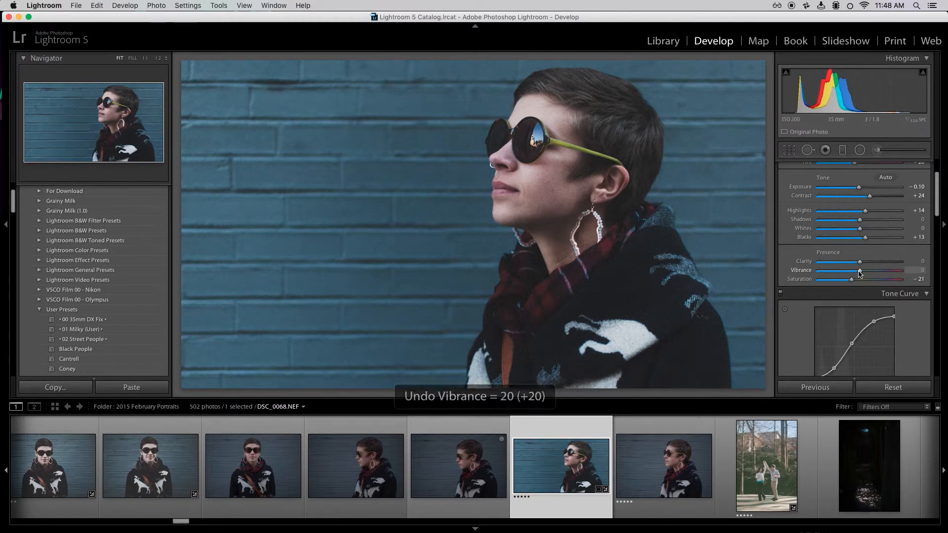
{"action": "key", "text": "shift+super+z"}
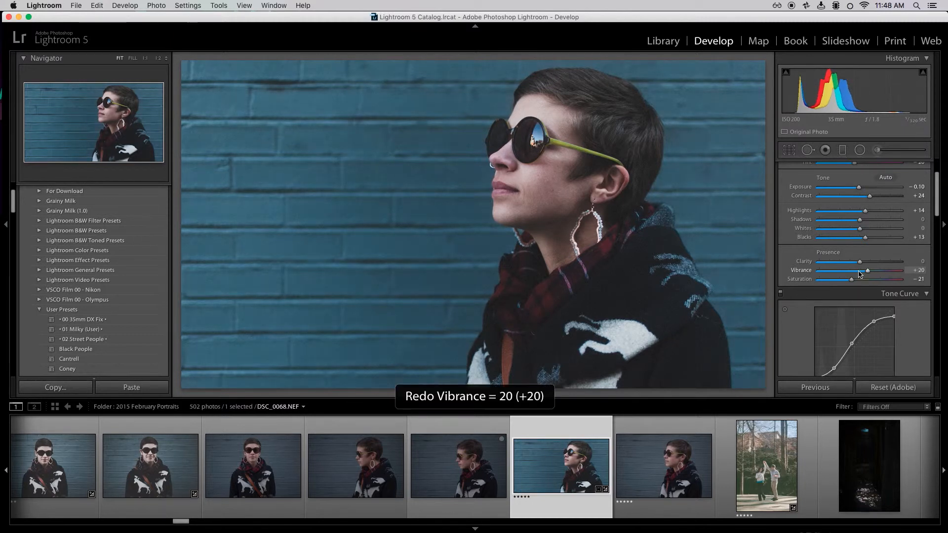
{"action": "key", "text": "super+z"}
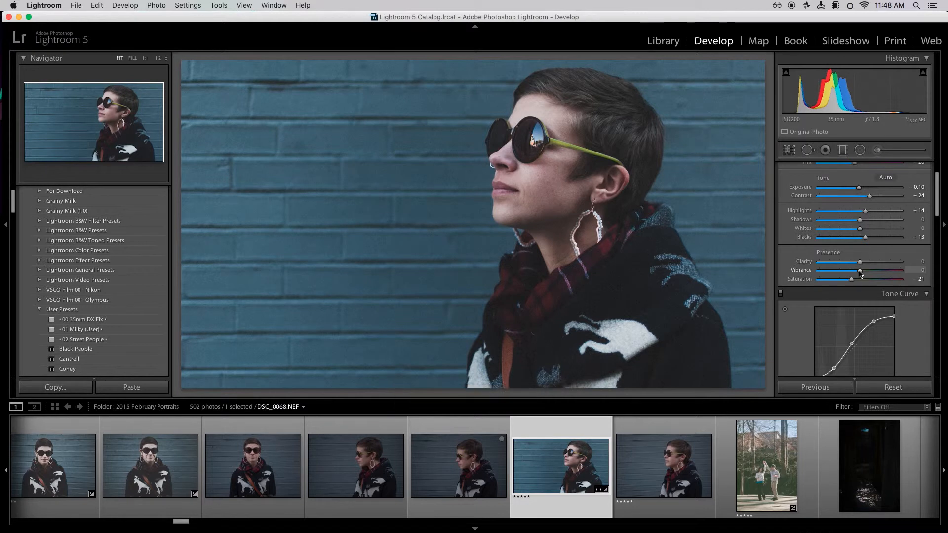
{"action": "key", "text": "super+z"}
{"action": "key", "text": "shift+super+z"}
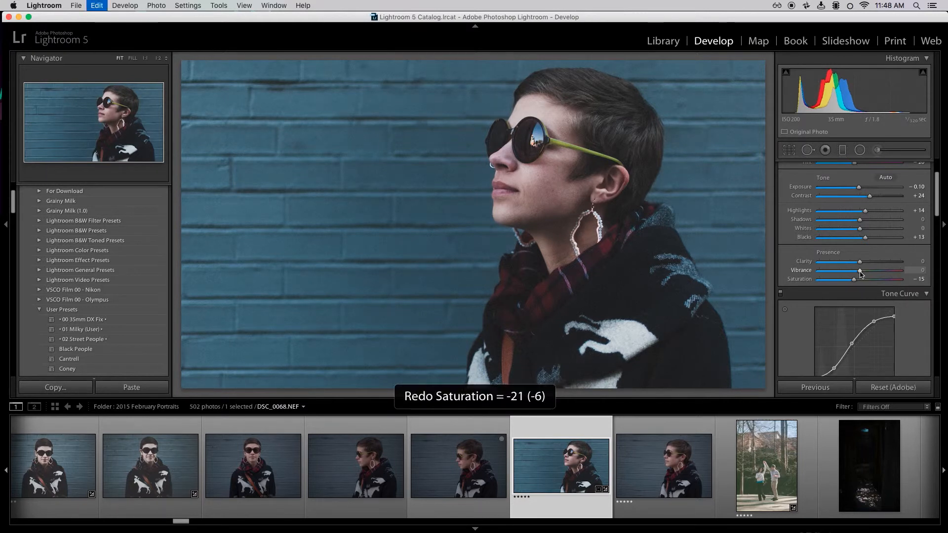
{"action": "key", "text": "shift+super+z"}
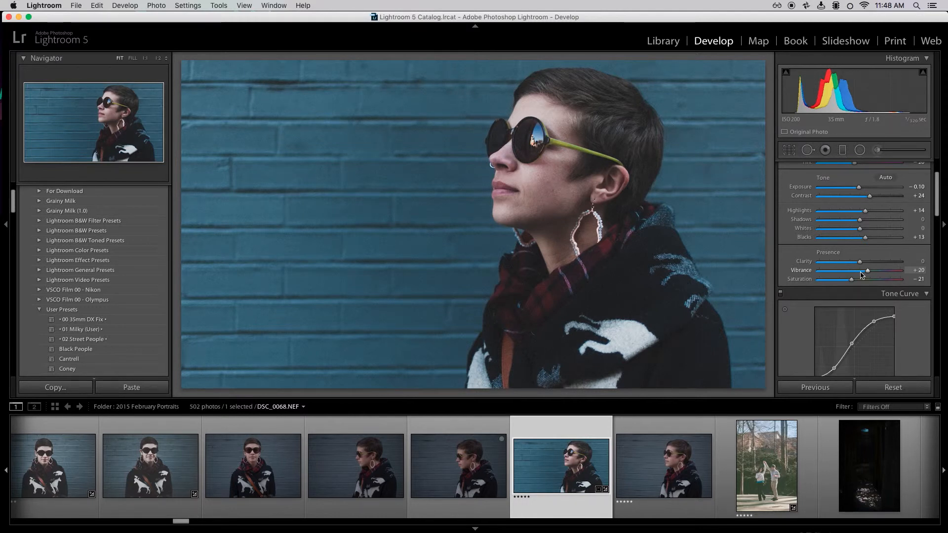
{"action": "key", "text": "shift"}
{"action": "key", "text": "super+z"}
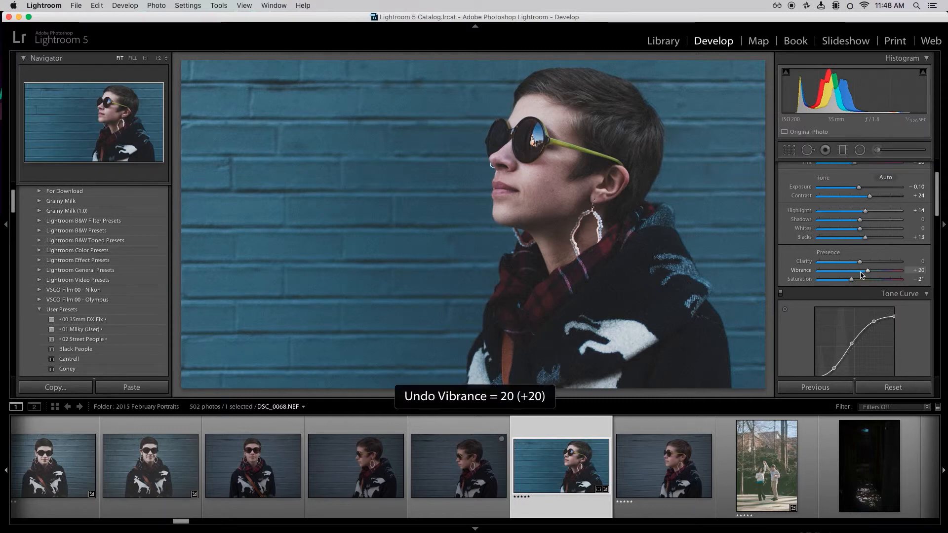
{"action": "key", "text": "super+shift+z"}
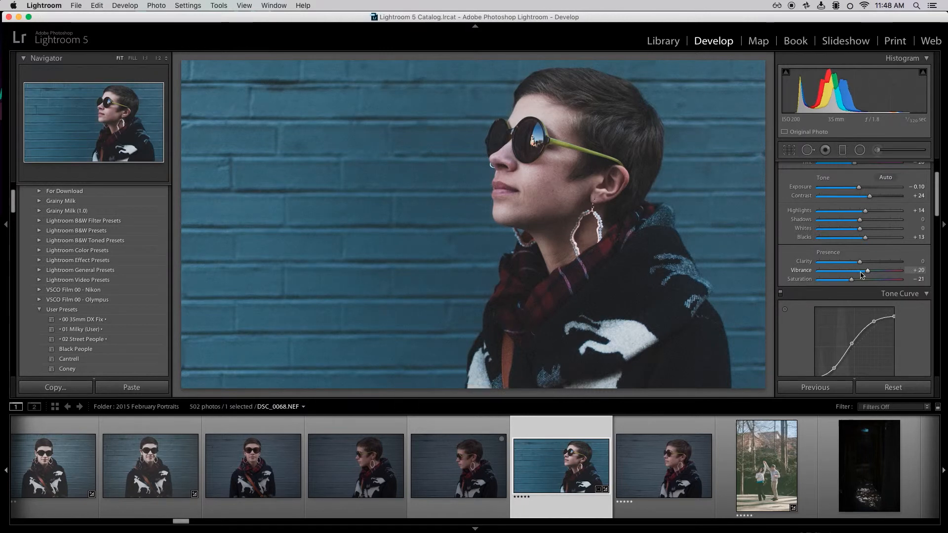
{"action": "key", "text": "super+z"}
{"action": "key", "text": "shift"}
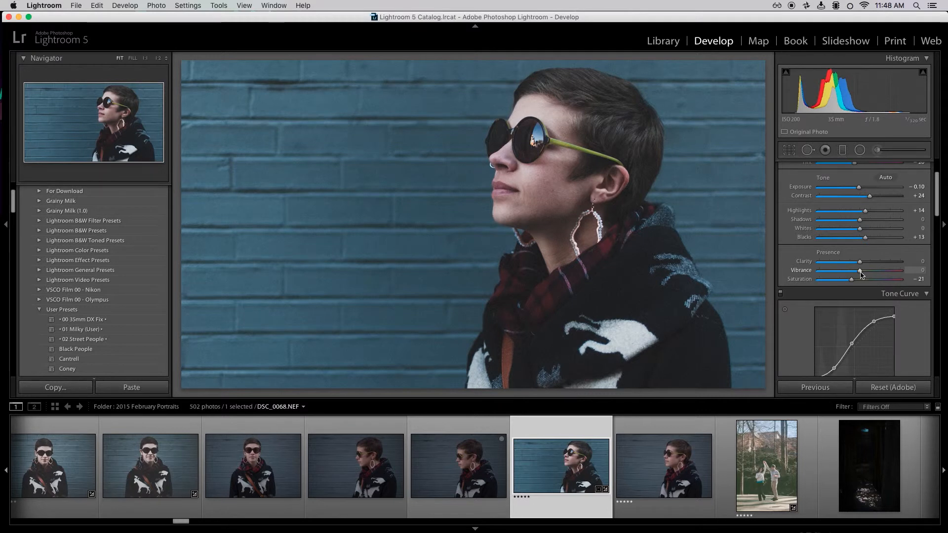
{"action": "key", "text": "super+shift+z"}
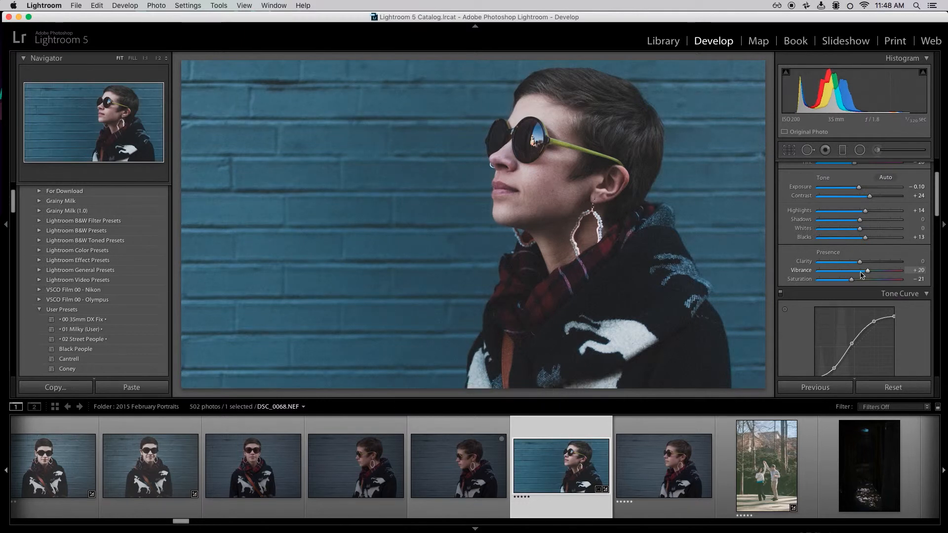
{"action": "key", "text": "super+z"}
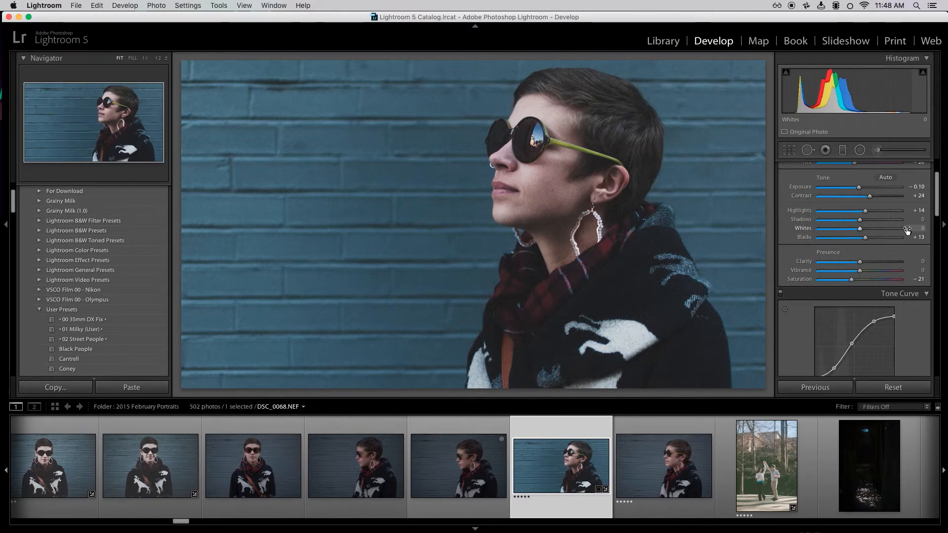
{"action": "key", "text": "shift"}
{"action": "key", "text": "super+shift+z"}
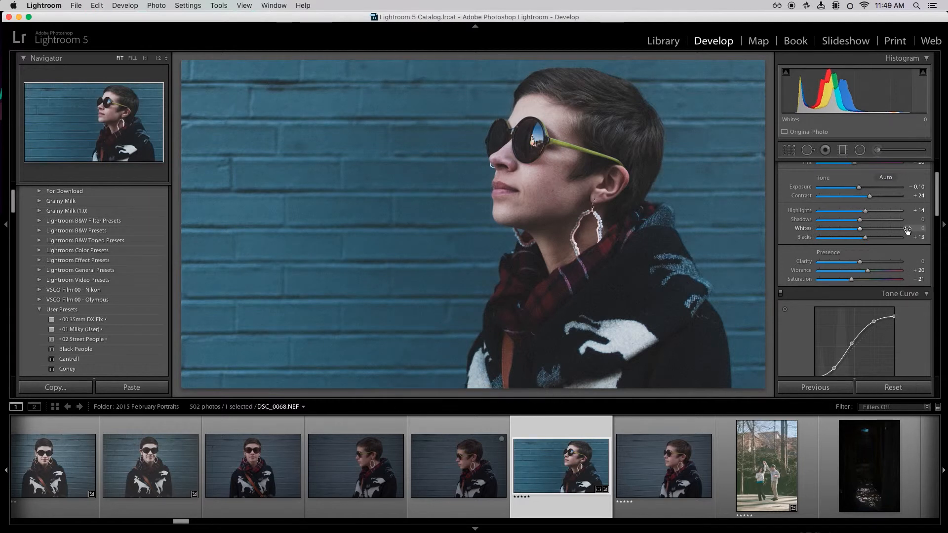
{"action": "key", "text": "super+z"}
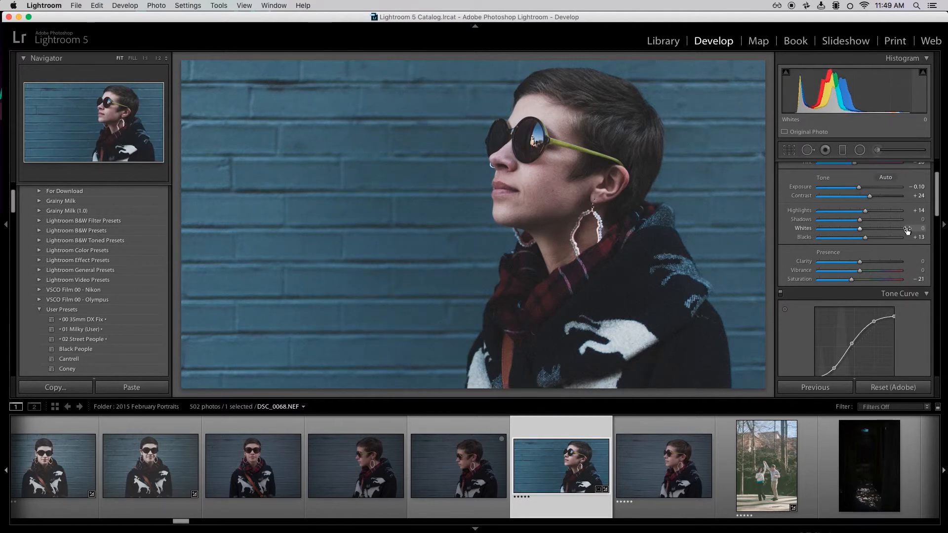
{"action": "key", "text": "super+shift+z"}
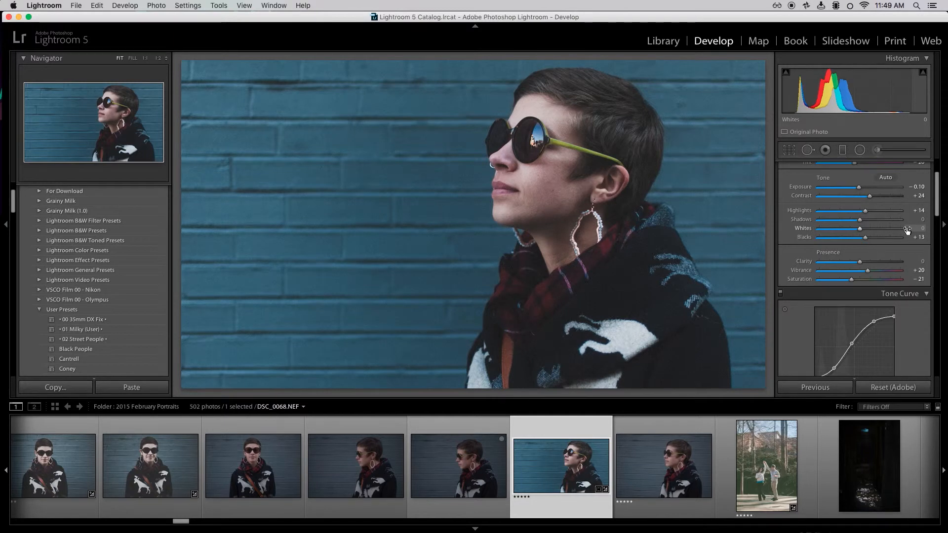
{"action": "key", "text": "super+z"}
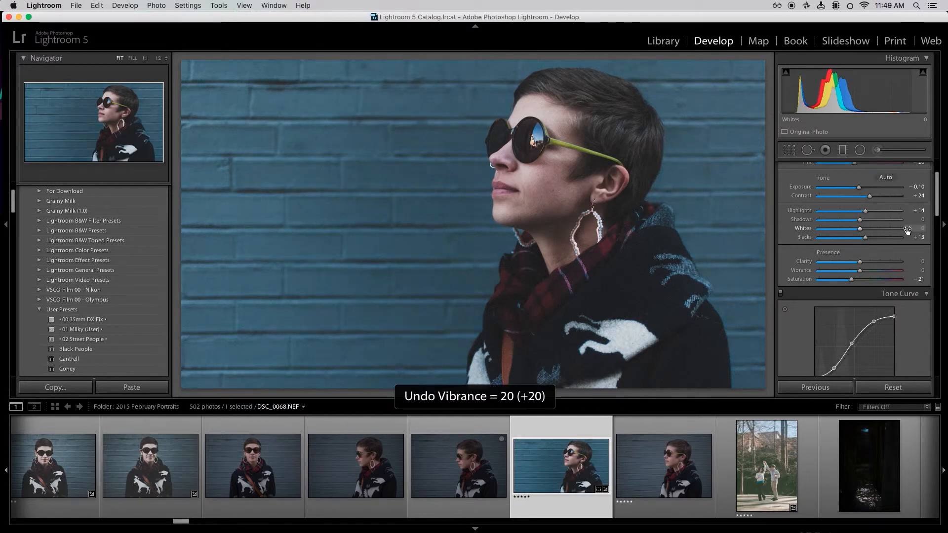
{"action": "key", "text": "super+shift+z"}
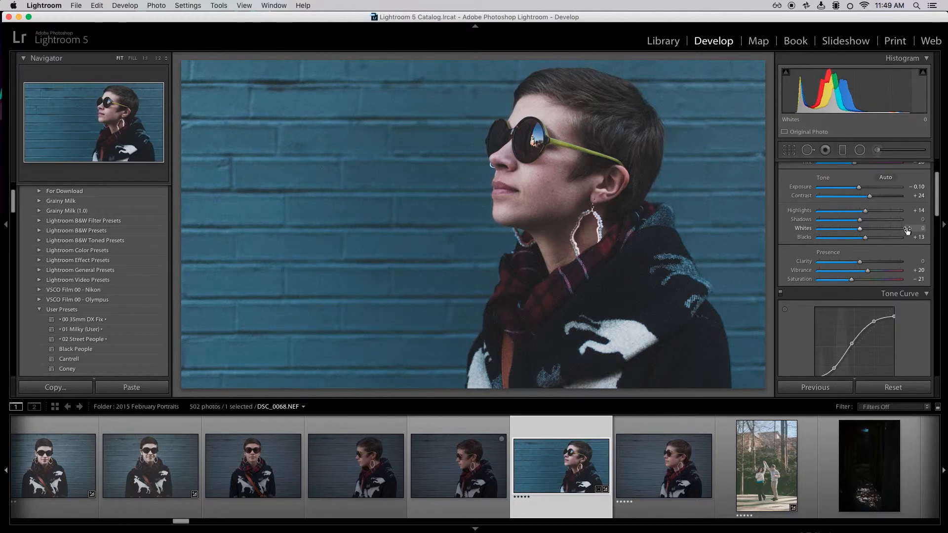
{"action": "key", "text": "super+z"}
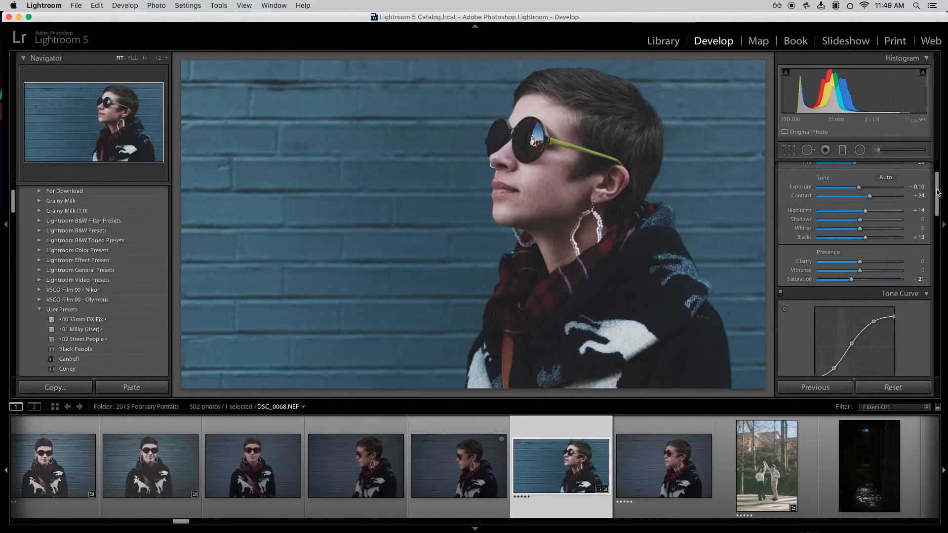
{"action": "key", "text": "super+shift+z"}
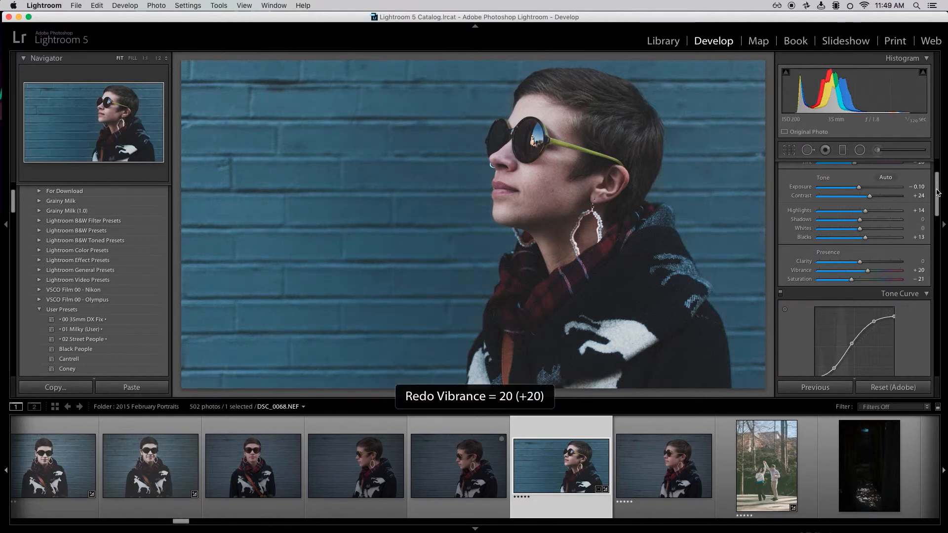
{"action": "key", "text": "super+z"}
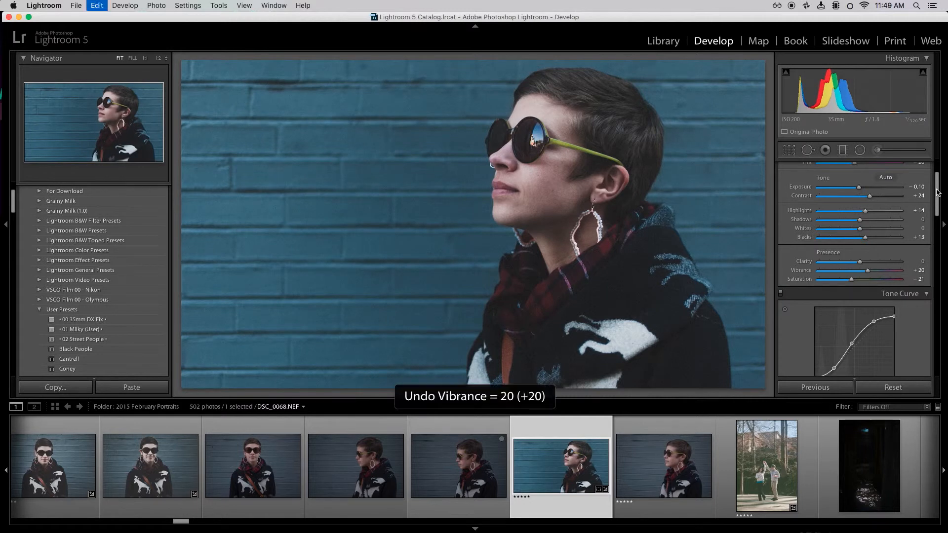
{"action": "key", "text": "super+shift+z"}
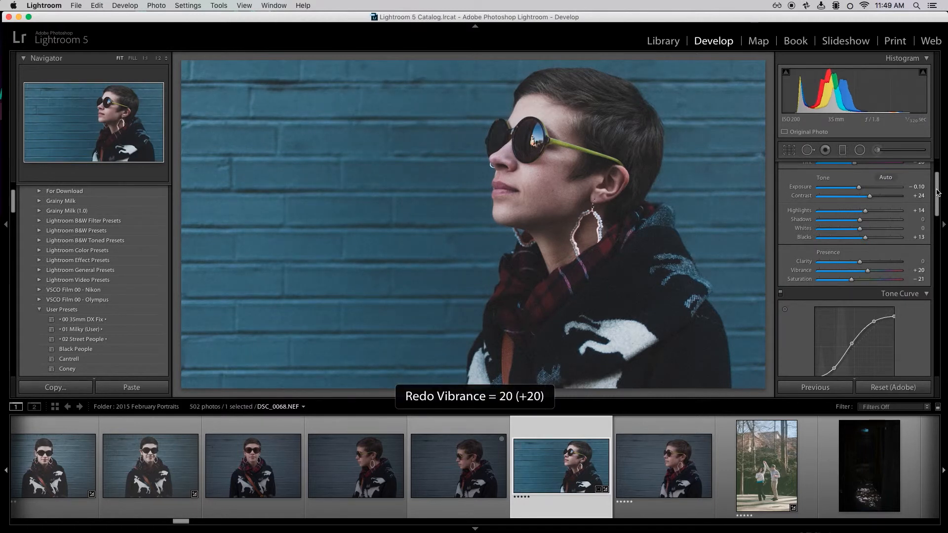
Try a clarity of +15 and undo it, and lower the shadows to -19.
{"action": "scroll", "coordinate": [849, 348], "scroll_direction": "up", "scroll_amount": 3}
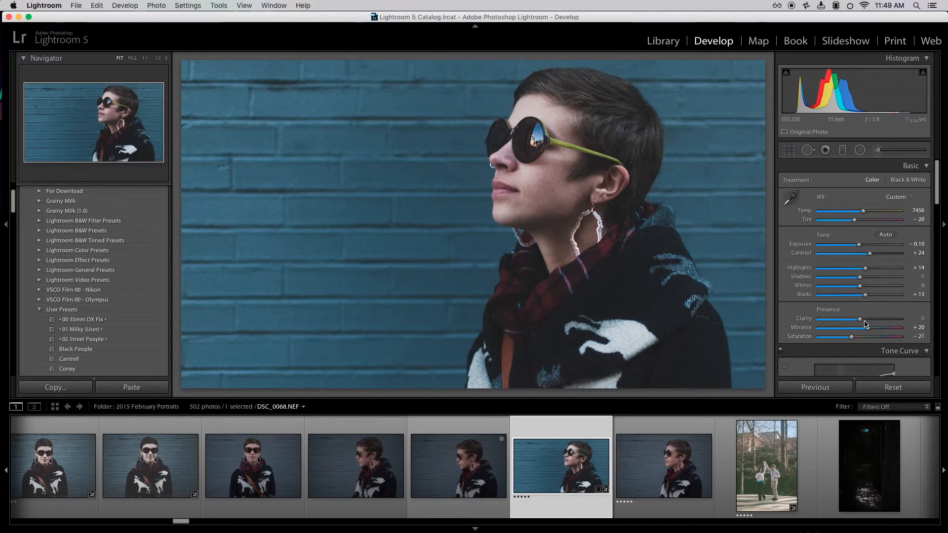
{"action": "left_click", "coordinate": [865, 319]}
{"action": "key", "text": "super+z"}
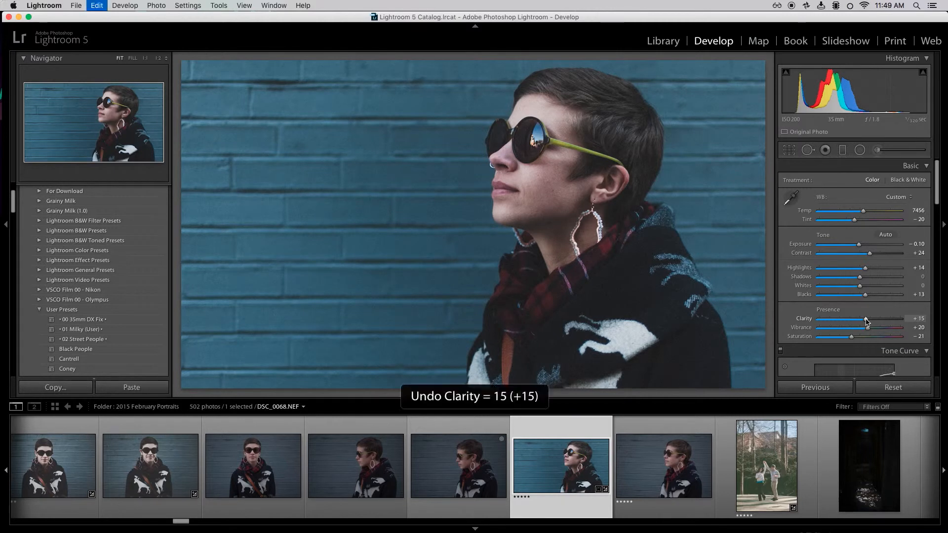
{"action": "left_click", "coordinate": [852, 278]}
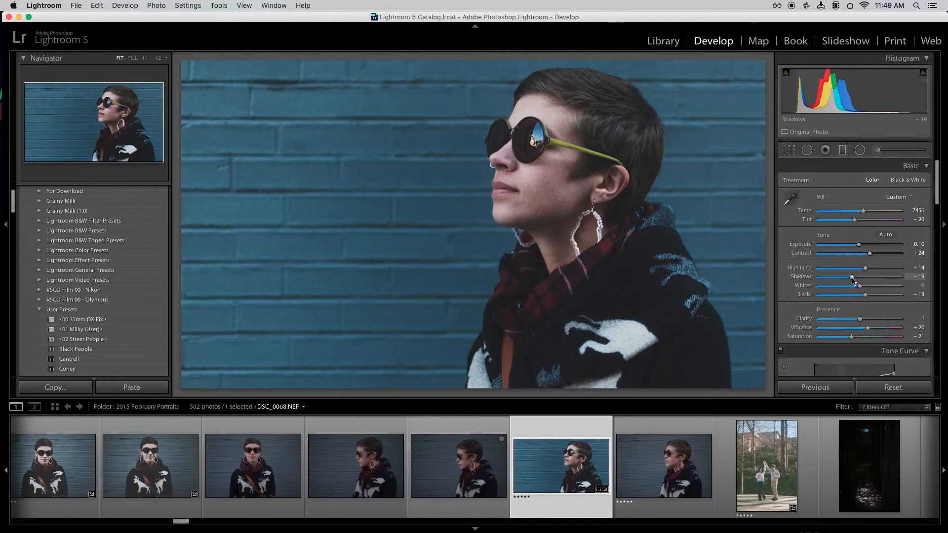
Darken the blue tones by setting the HSL luminance of Blue to -15.
{"action": "scroll", "coordinate": [923, 285], "scroll_direction": "down", "scroll_amount": 15}
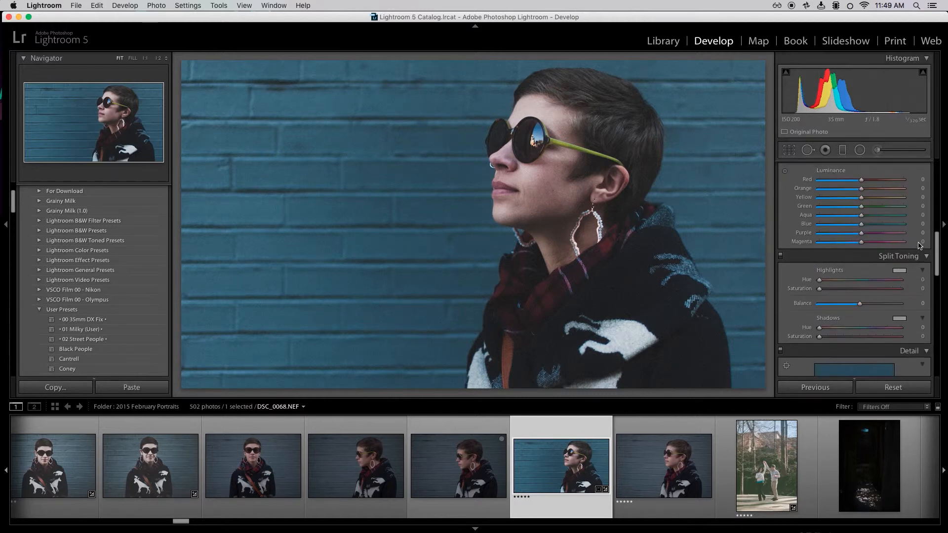
{"action": "scroll", "coordinate": [923, 284], "scroll_direction": "up", "scroll_amount": 5}
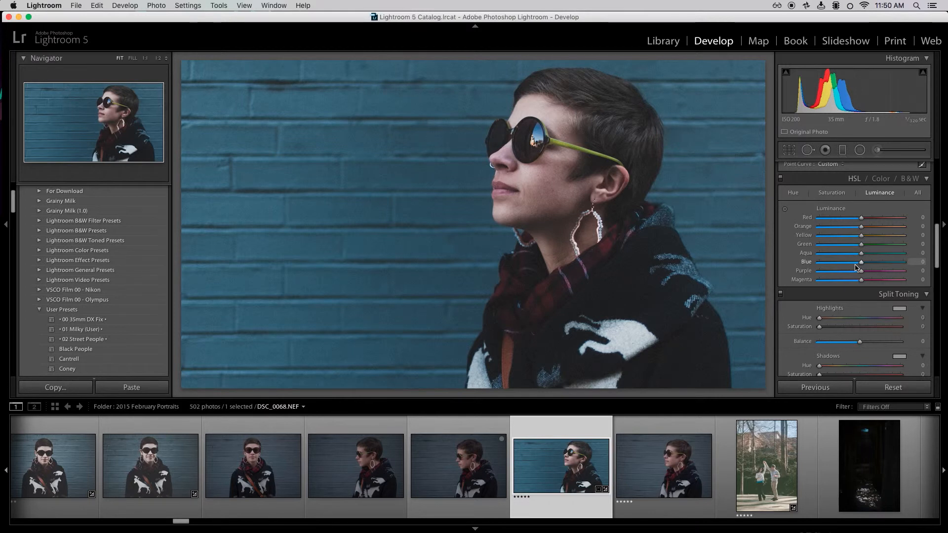
{"action": "left_click_drag", "start_coordinate": [856, 264], "coordinate": [856, 265]}
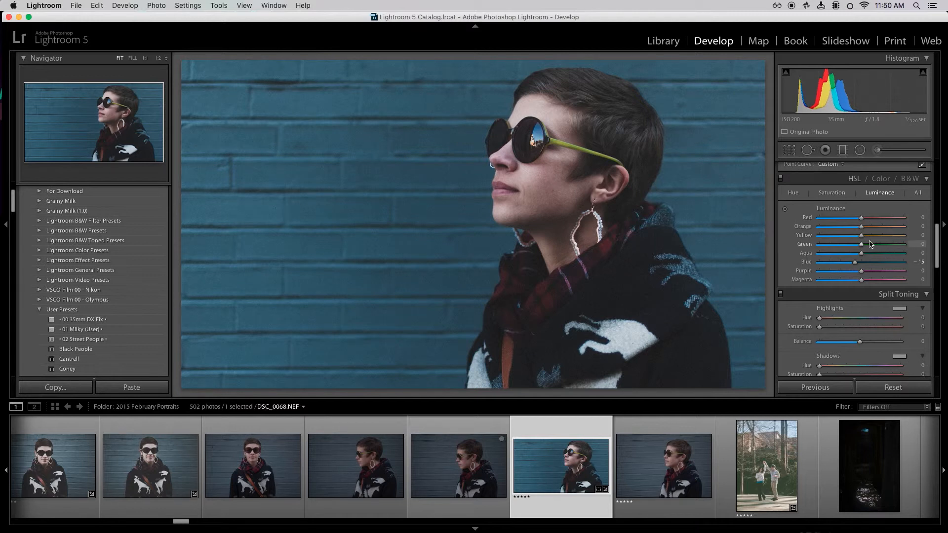
Set the HSL luminance of Aqua to -1, then try a Red saturation of -19 and undo it.
{"action": "mouse_move", "coordinate": [862, 253]}
{"action": "left_mouse_down"}
{"action": "mouse_move", "coordinate": [840, 255]}
{"action": "mouse_move", "coordinate": [862, 257]}
{"action": "left_mouse_up"}
{"action": "left_click", "coordinate": [832, 193]}
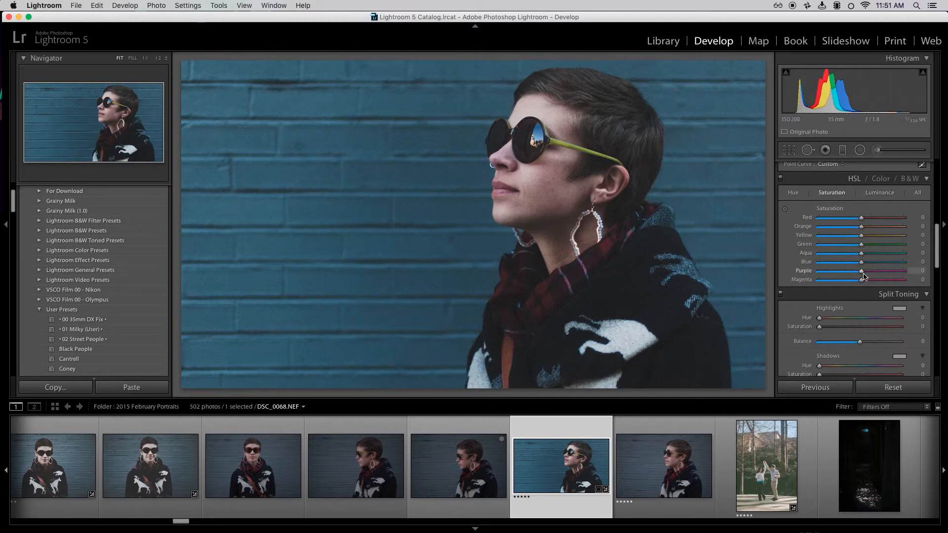
{"action": "key", "text": "super+z"}
{"action": "key", "text": "super+z"}
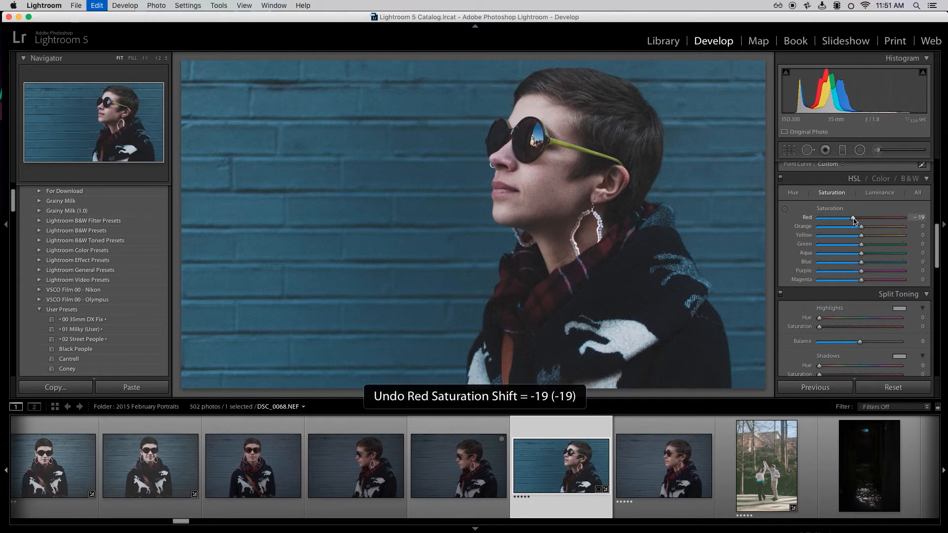
Try raising the HSL luminance of Red strongly and undo the change.
{"action": "left_click", "coordinate": [879, 192]}
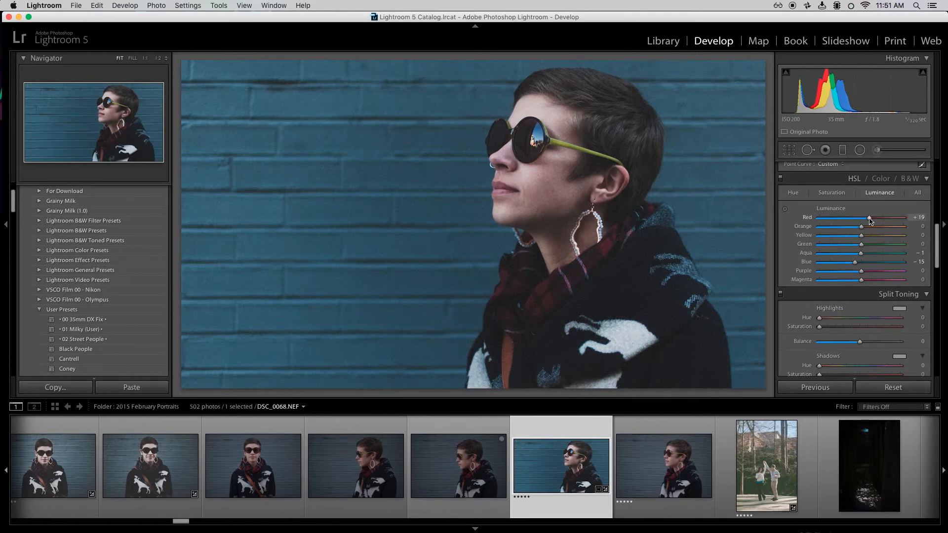
{"action": "left_click_drag", "start_coordinate": [870, 221], "coordinate": [928, 219]}
{"action": "key", "text": "super+z"}
Review the crop and straighten frame, the lens vignetting and grain amounts, and the basic color settings.
{"action": "left_click", "coordinate": [790, 151]}
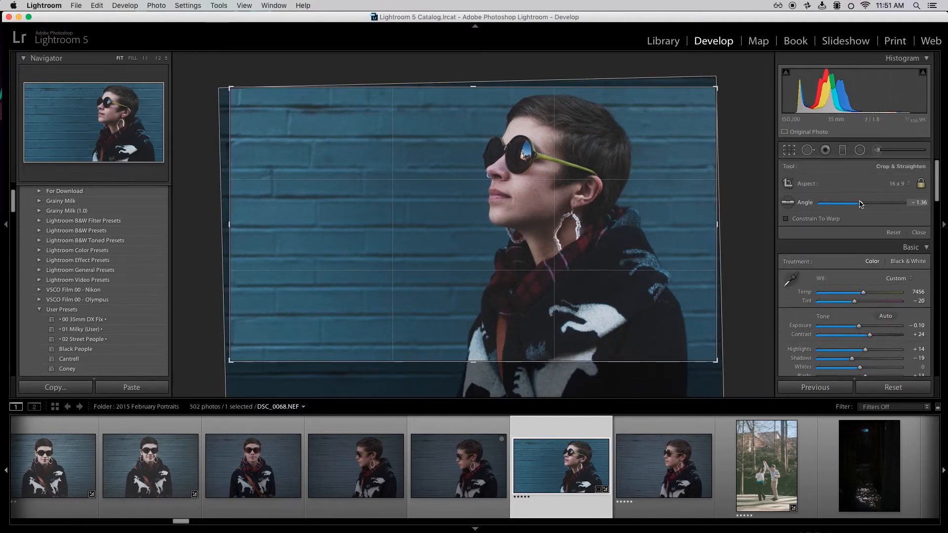
{"action": "key", "text": "Return"}
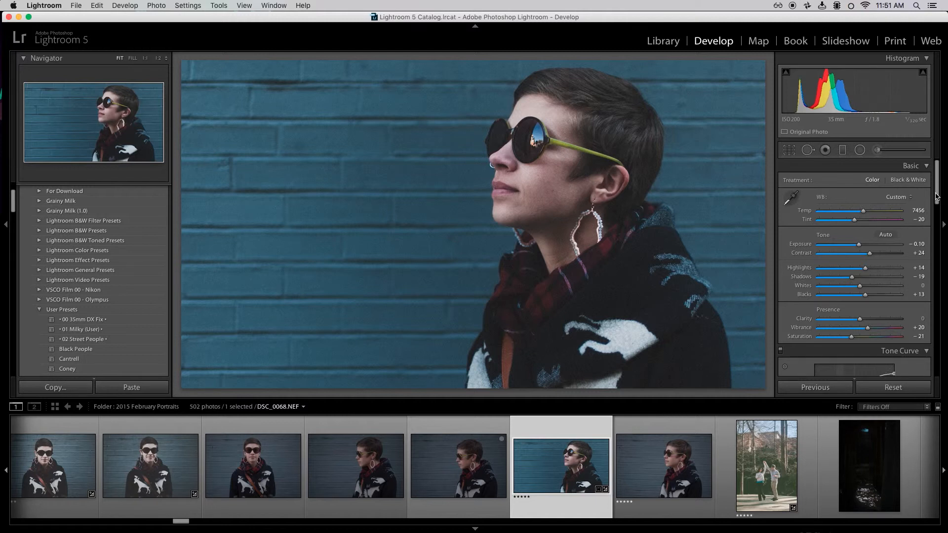
{"action": "left_click_drag", "start_coordinate": [936, 199], "coordinate": [932, 378]}
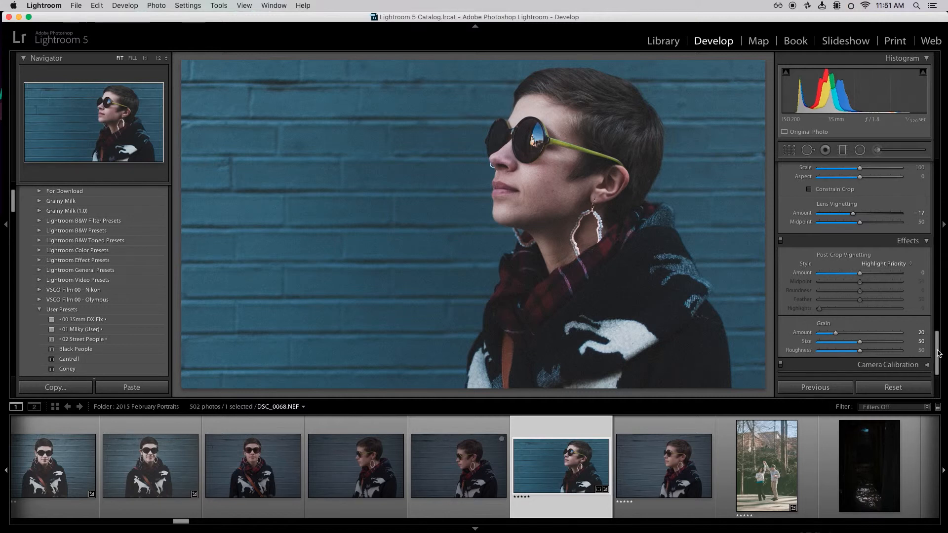
{"action": "scroll", "coordinate": [942, 354], "scroll_direction": "up", "scroll_amount": 15}
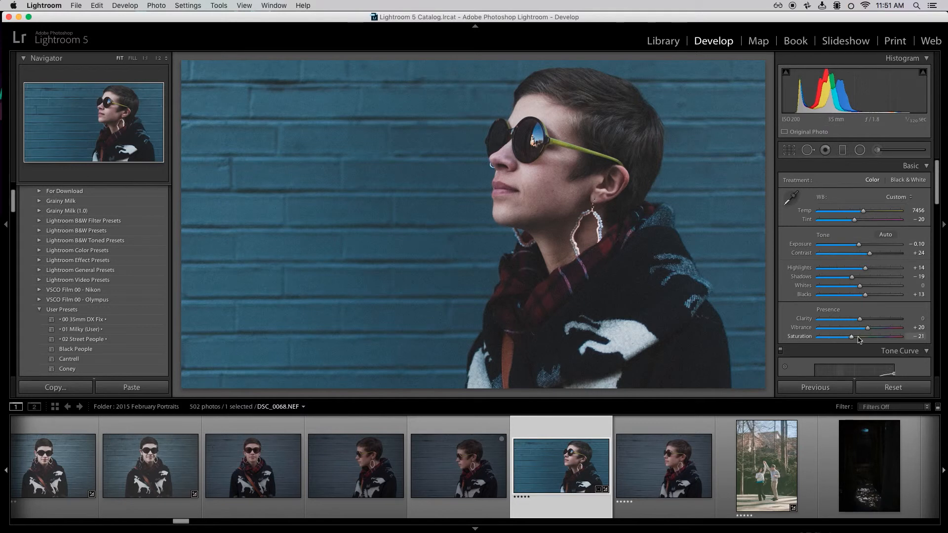
{"action": "left_click_drag", "start_coordinate": [852, 337], "coordinate": [852, 338]}
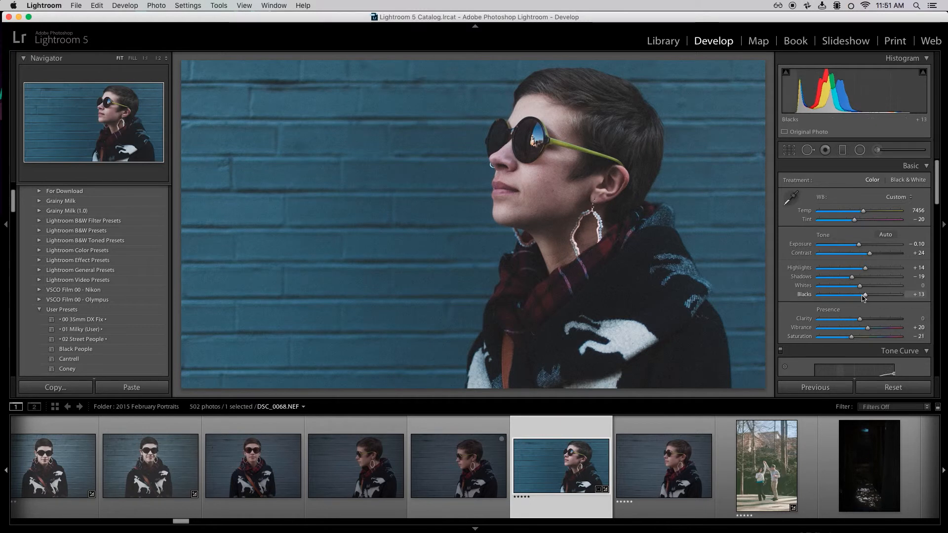
Try the shadows at -100 and undo it, and set the blacks to -21 and the shadows to -1.
{"action": "left_click_drag", "start_coordinate": [865, 295], "coordinate": [817, 277]}
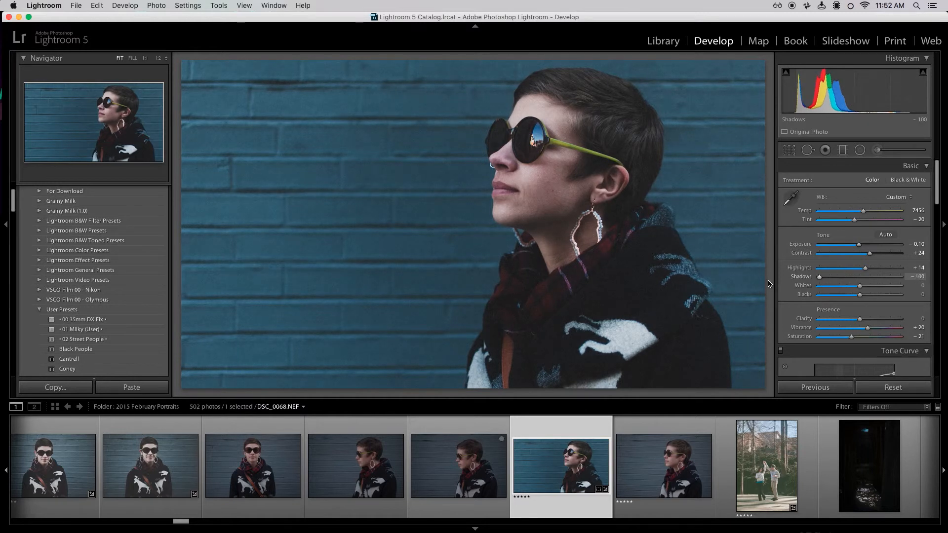
{"action": "key", "text": "super+z"}
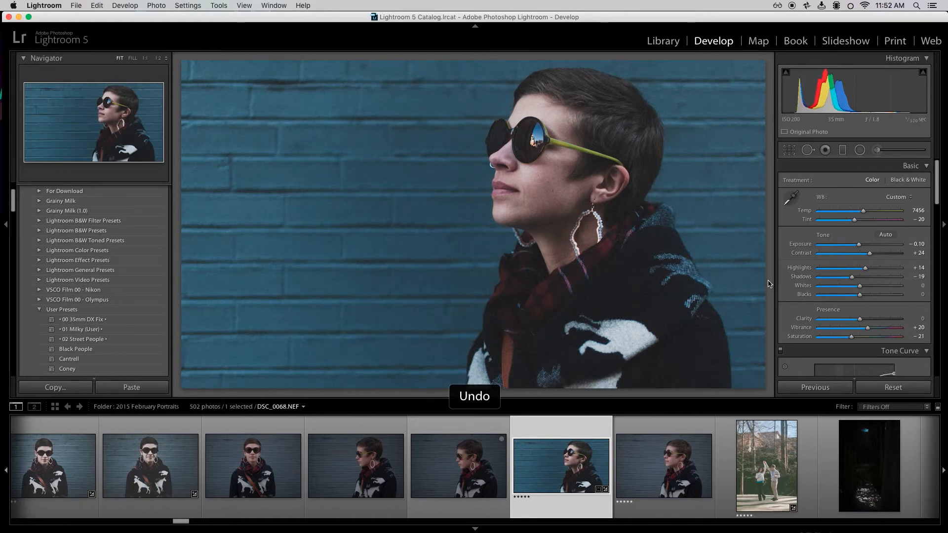
{"action": "left_click_drag", "start_coordinate": [841, 296], "coordinate": [840, 295]}
{"action": "mouse_move", "coordinate": [841, 295]}
{"action": "left_mouse_down"}
{"action": "mouse_move", "coordinate": [867, 296]}
{"action": "mouse_move", "coordinate": [851, 297]}
{"action": "left_mouse_up"}
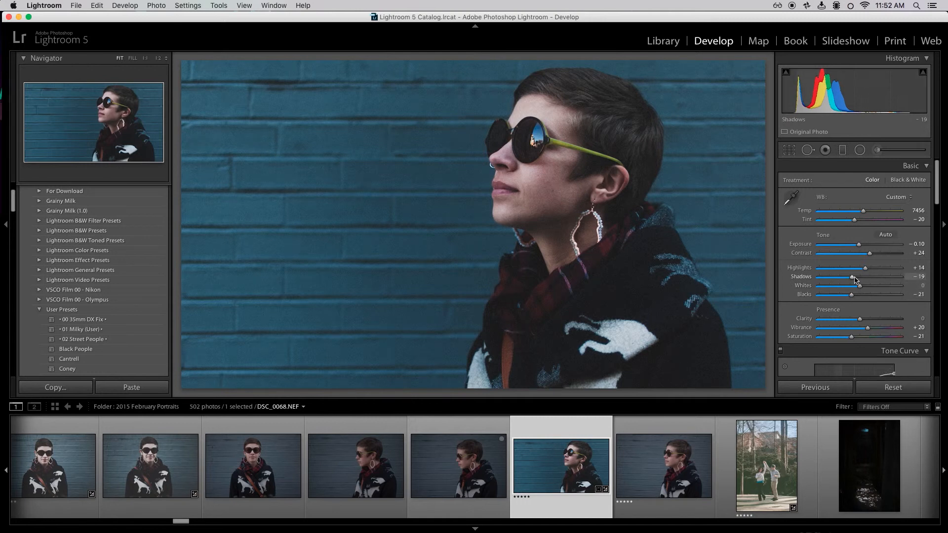
{"action": "left_click_drag", "start_coordinate": [851, 277], "coordinate": [860, 278]}
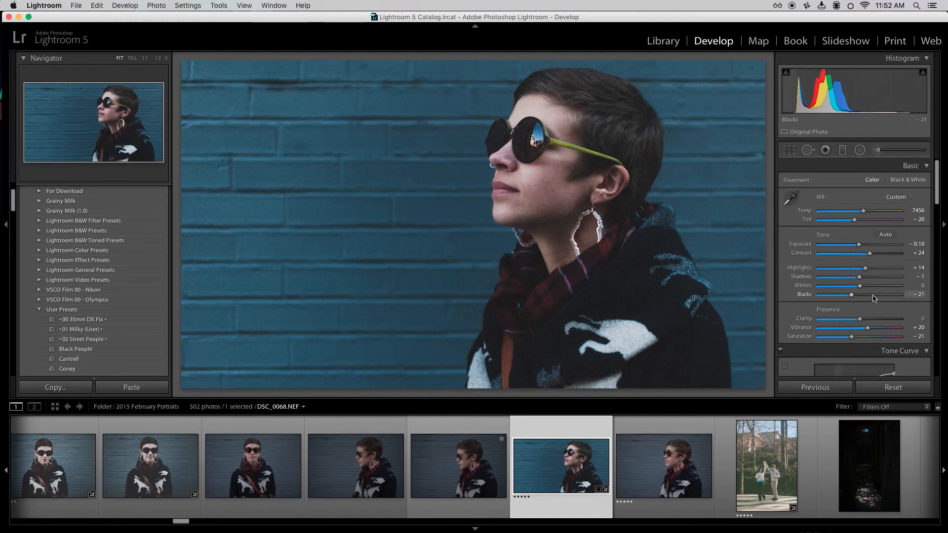
Fine-tune the RGB point curve by slightly lifting the black point and nudging the midtone and highlight points.
{"action": "scroll", "coordinate": [939, 192], "scroll_direction": "down", "scroll_amount": 5}
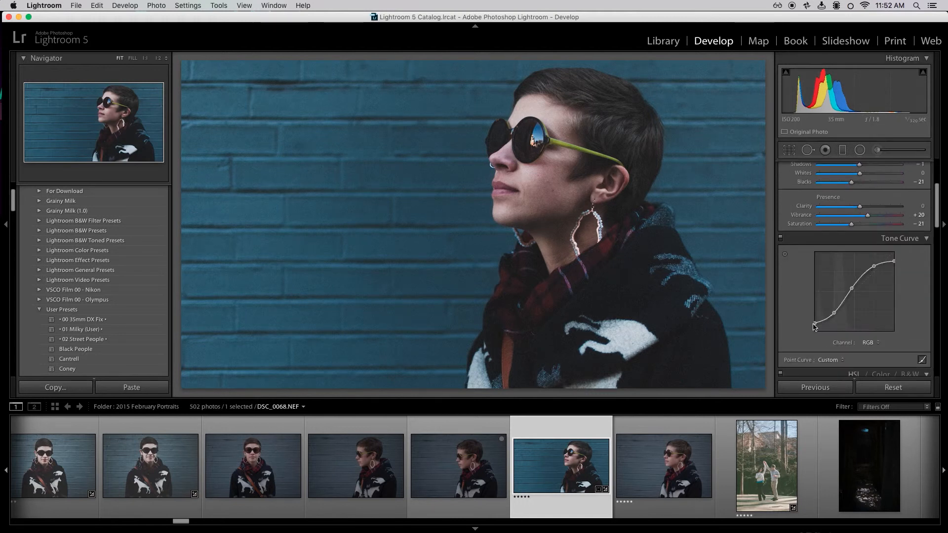
{"action": "left_click_drag", "start_coordinate": [815, 323], "coordinate": [814, 321]}
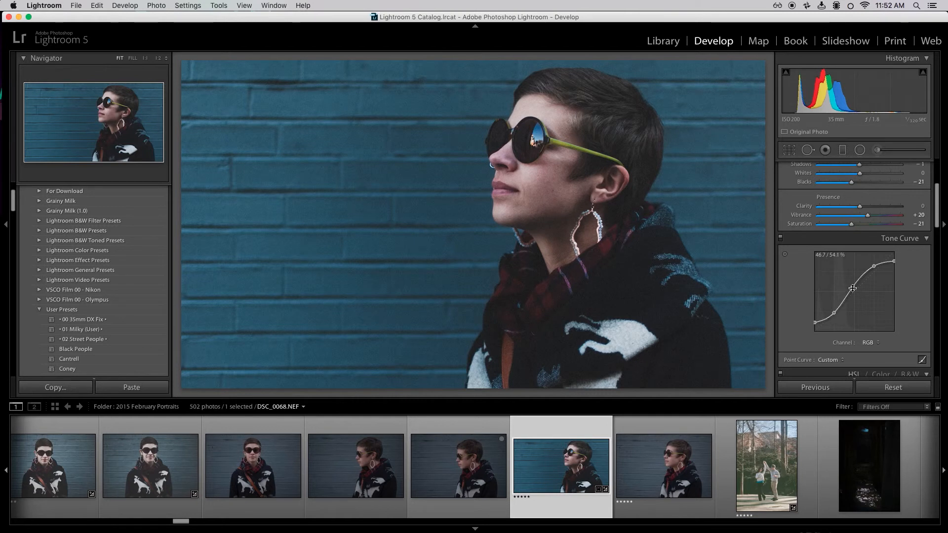
{"action": "left_click_drag", "start_coordinate": [851, 288], "coordinate": [854, 287]}
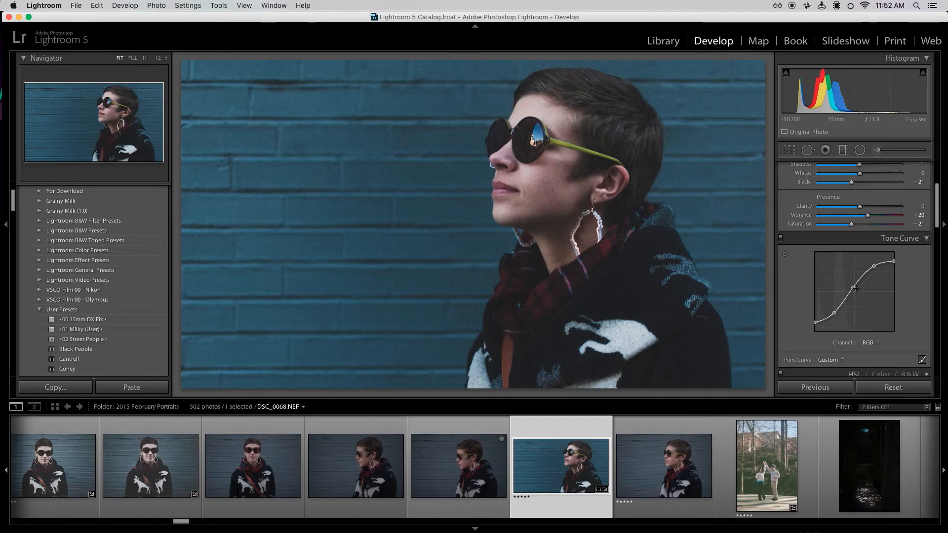
{"action": "left_click_drag", "start_coordinate": [874, 267], "coordinate": [876, 267]}
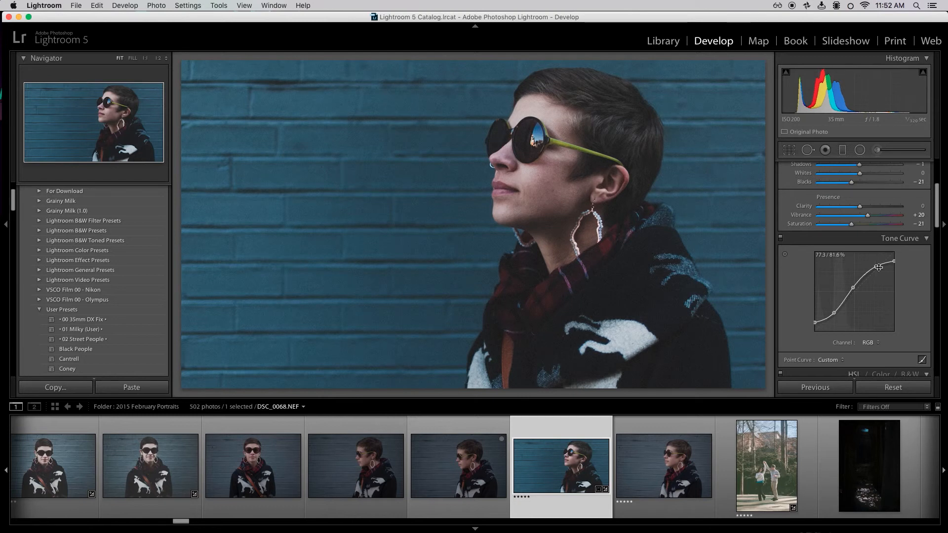
Try a Blue channel curve with a midtone point and the white point lowered to 87.1%, undo it, and return to the RGB channel.
{"action": "left_click", "coordinate": [870, 343]}
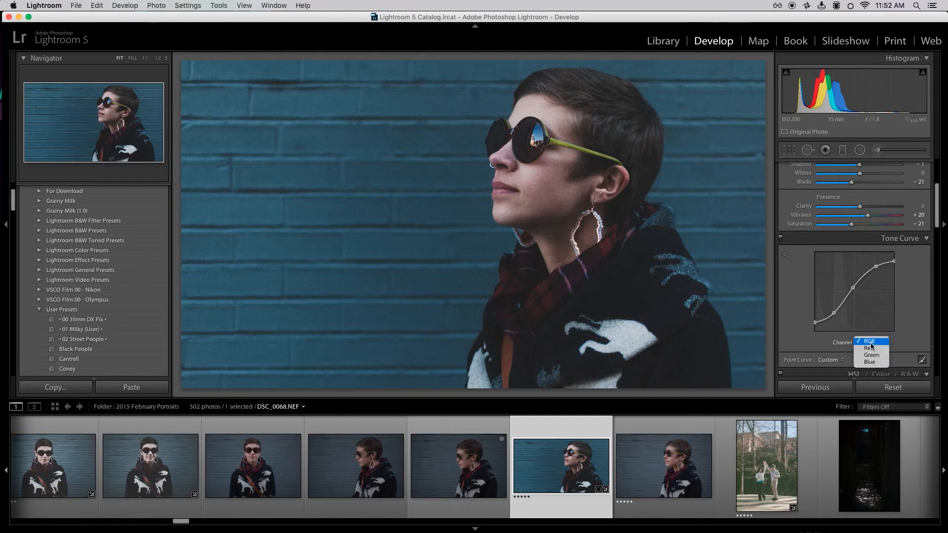
{"action": "left_click", "coordinate": [870, 362]}
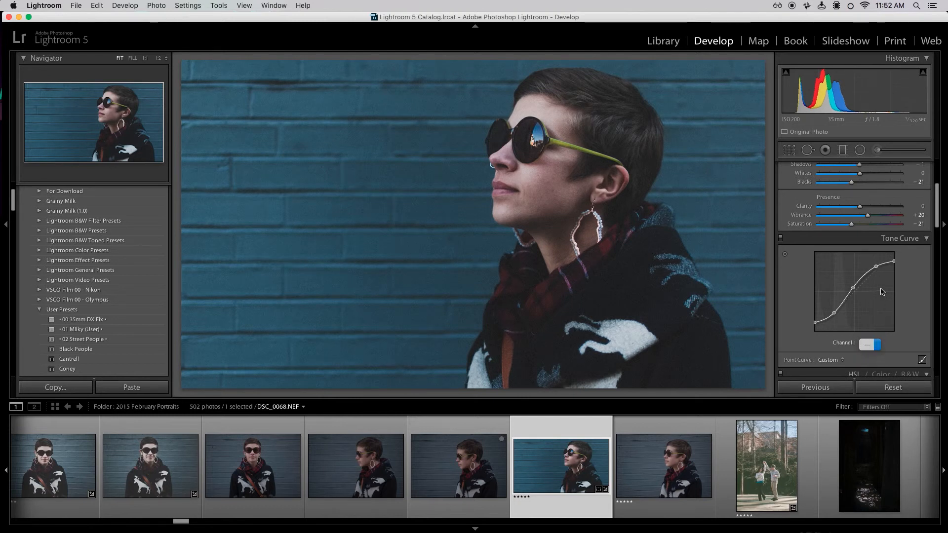
{"action": "left_click", "coordinate": [846, 301]}
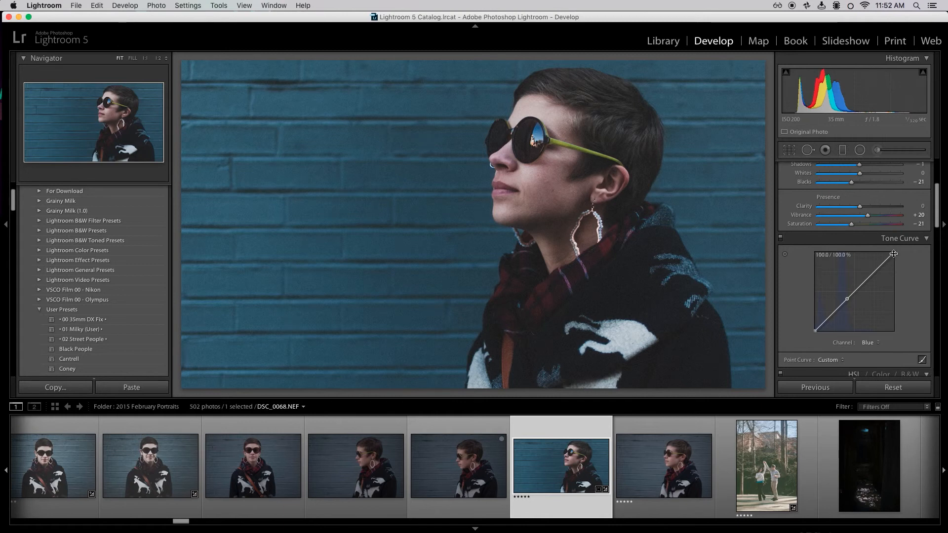
{"action": "mouse_move", "coordinate": [893, 254]}
{"action": "left_mouse_down"}
{"action": "mouse_move", "coordinate": [900, 310]}
{"action": "mouse_move", "coordinate": [894, 260]}
{"action": "left_mouse_up"}
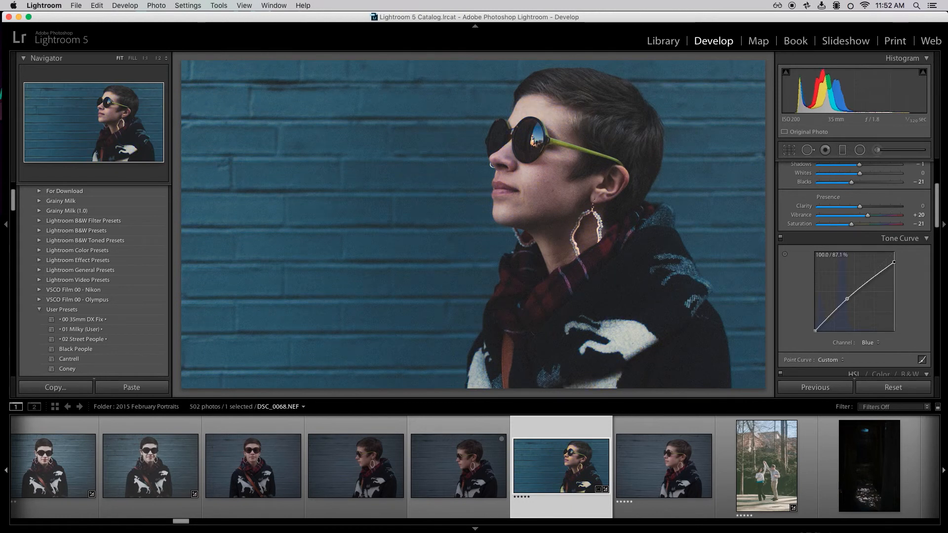
{"action": "key", "text": "super+z"}
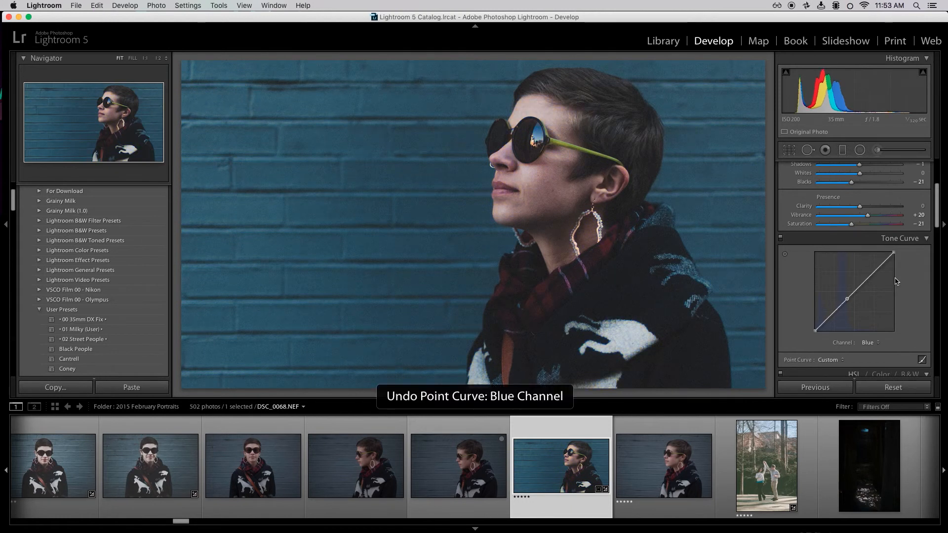
{"action": "key", "text": "super+z"}
{"action": "left_click", "coordinate": [869, 343]}
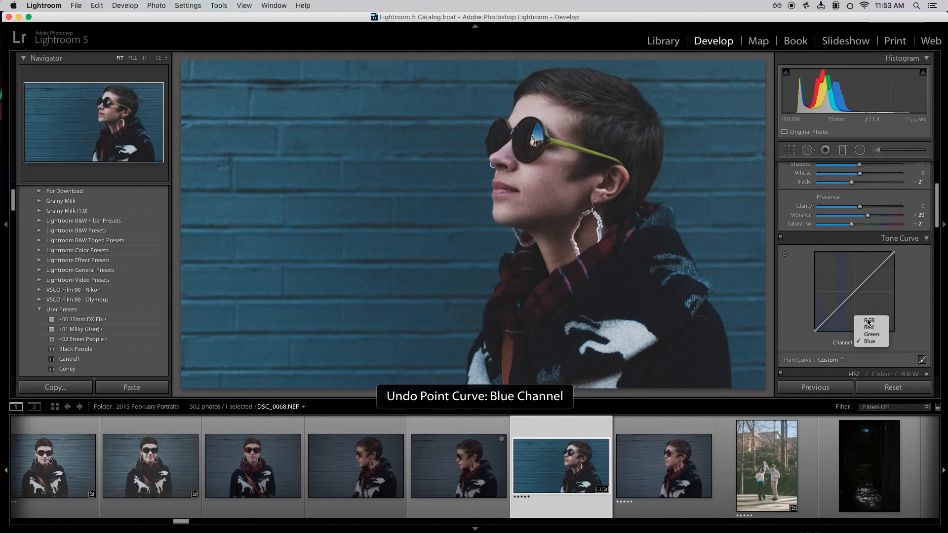
{"action": "left_click", "coordinate": [869, 320]}
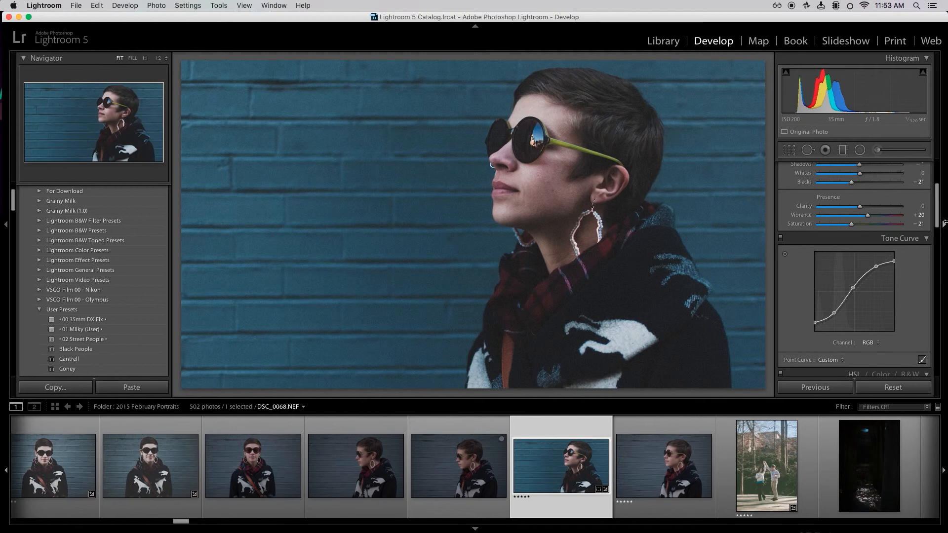
{"action": "scroll", "coordinate": [933, 183], "scroll_direction": "up", "scroll_amount": 5}
{"action": "scroll", "coordinate": [933, 183], "scroll_direction": "down", "scroll_amount": 3}
{"action": "scroll", "coordinate": [934, 208], "scroll_direction": "up", "scroll_amount": 3}
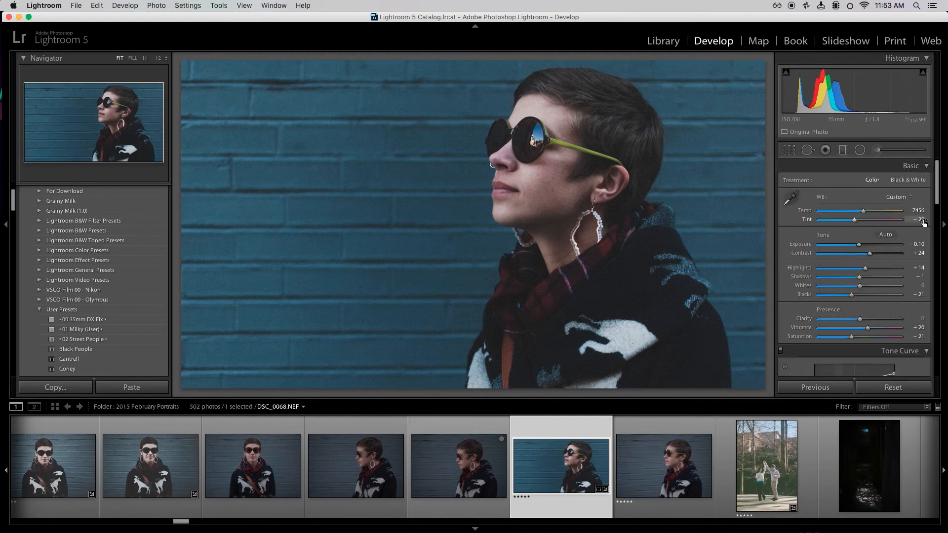
{"action": "scroll", "coordinate": [938, 227], "scroll_direction": "down", "scroll_amount": 3}
{"action": "scroll", "coordinate": [939, 225], "scroll_direction": "up", "scroll_amount": 3}
Try lifting the black point of the Green channel curve, undo it, and return to the RGB channel.
{"action": "left_click_drag", "start_coordinate": [938, 196], "coordinate": [935, 230]}
{"action": "left_click", "coordinate": [868, 288]}
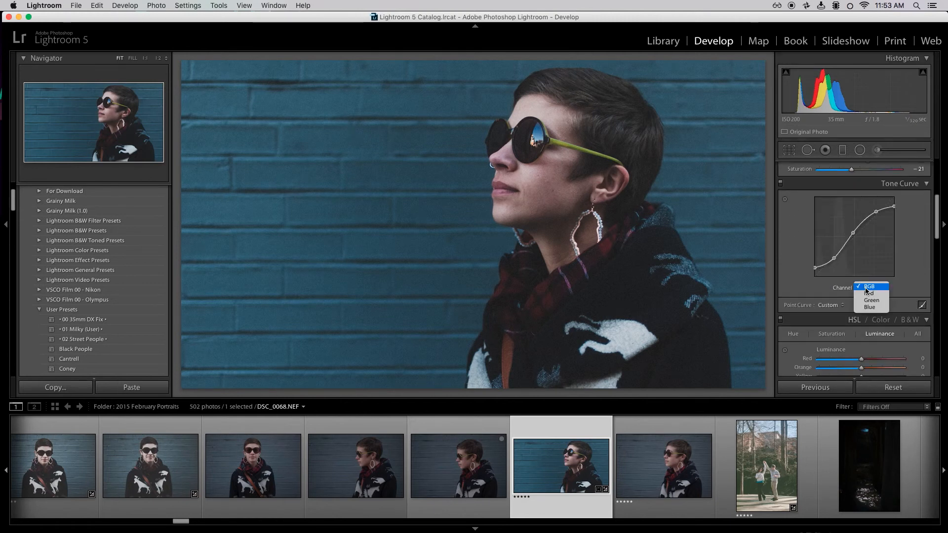
{"action": "left_click", "coordinate": [869, 303]}
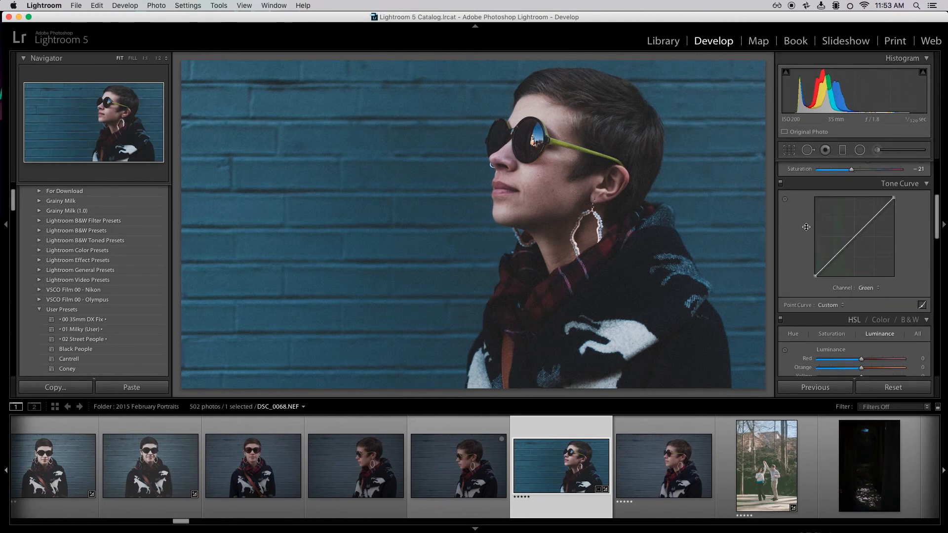
{"action": "left_click_drag", "start_coordinate": [816, 277], "coordinate": [846, 256]}
{"action": "key", "text": "super+z"}
{"action": "key", "text": "super+z"}
{"action": "key", "text": "super+z"}
{"action": "left_click", "coordinate": [869, 288]}
{"action": "left_click", "coordinate": [871, 273]}
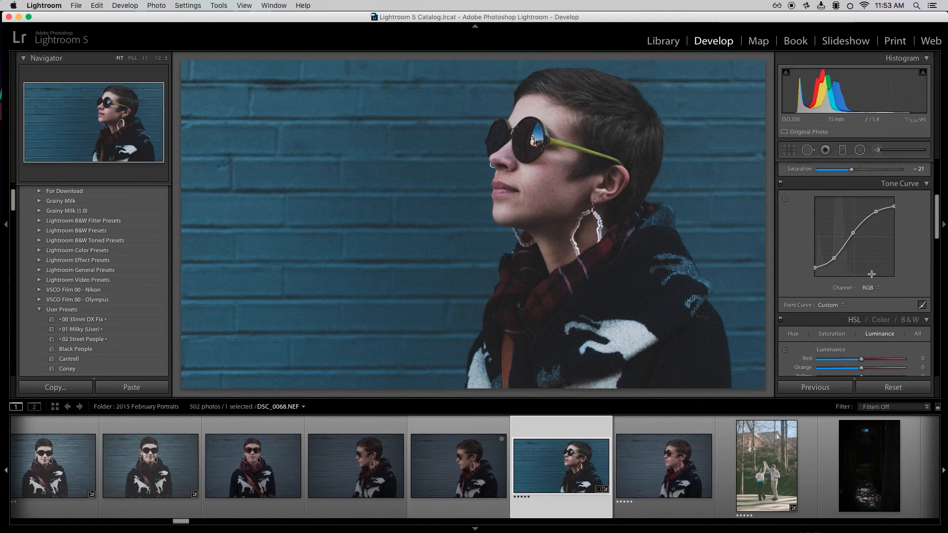
{"action": "left_click_drag", "start_coordinate": [938, 224], "coordinate": [937, 133]}
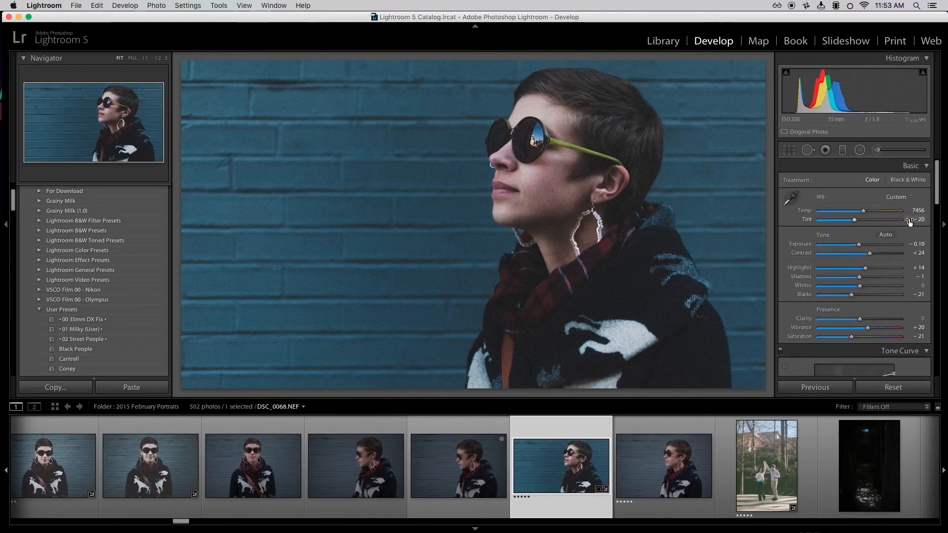